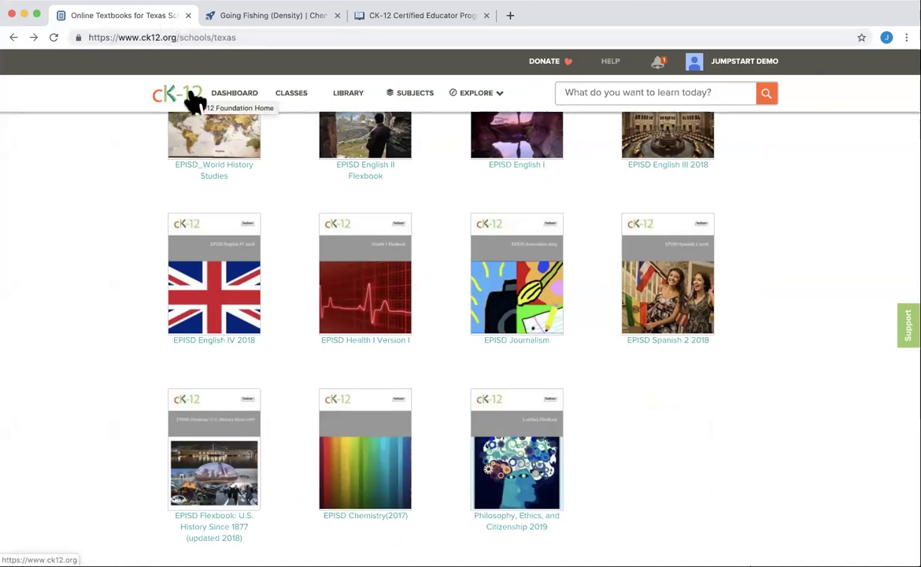
Go to the personal library and create a new FlexBook 2.0.
click(195, 102)
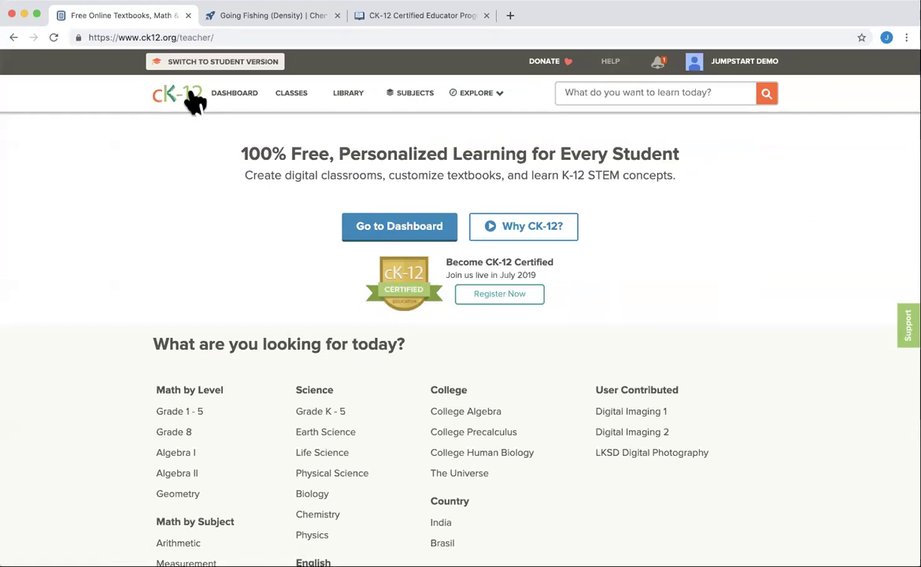
click(348, 97)
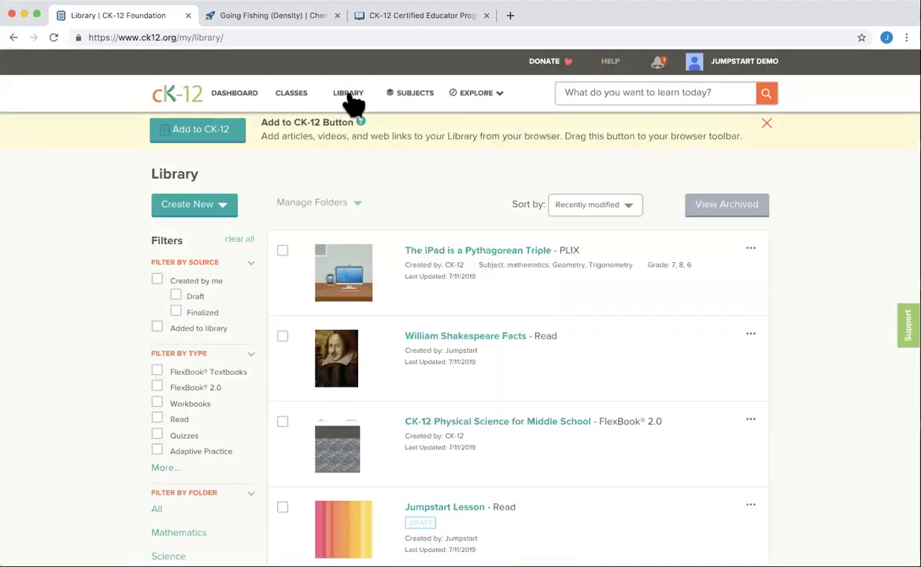
click(226, 213)
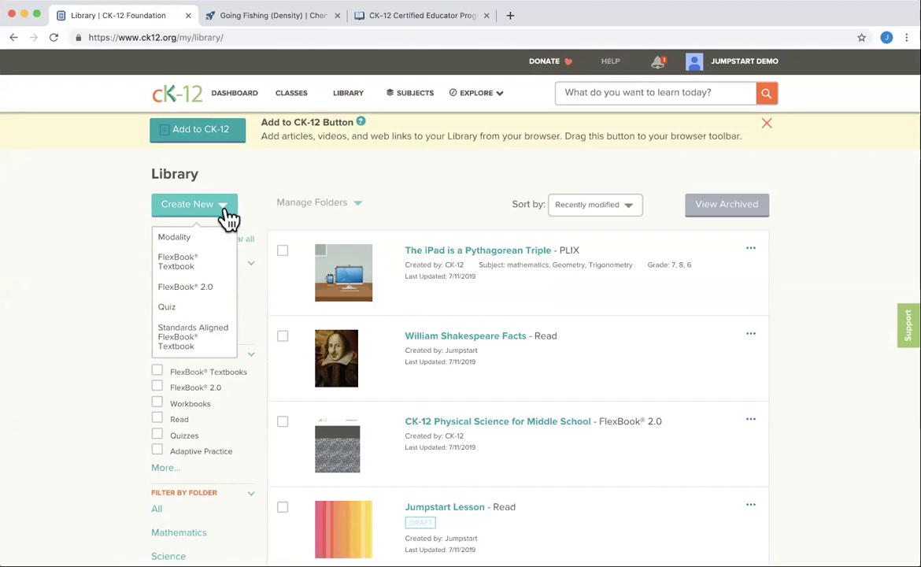
click(189, 292)
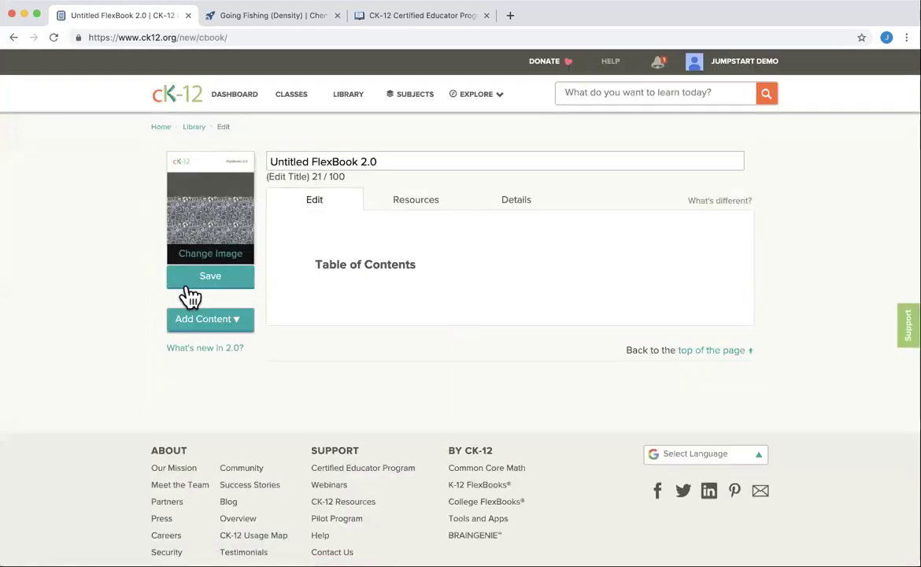
Title the FlexBook with the presenter's first name in the possessive followed by "July 11 Demo", save it, and reopen it for editing.
triple_click(399, 161)
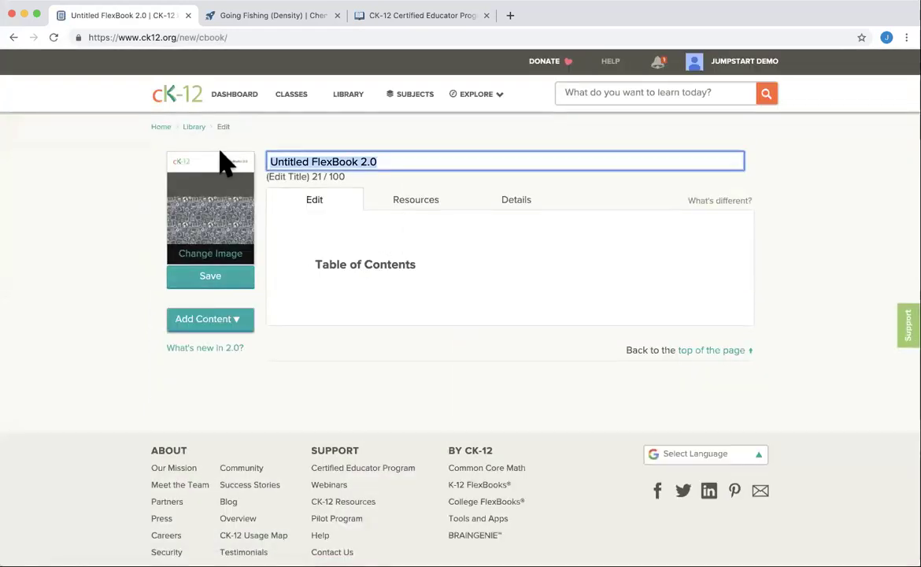
text(Lindsay's)
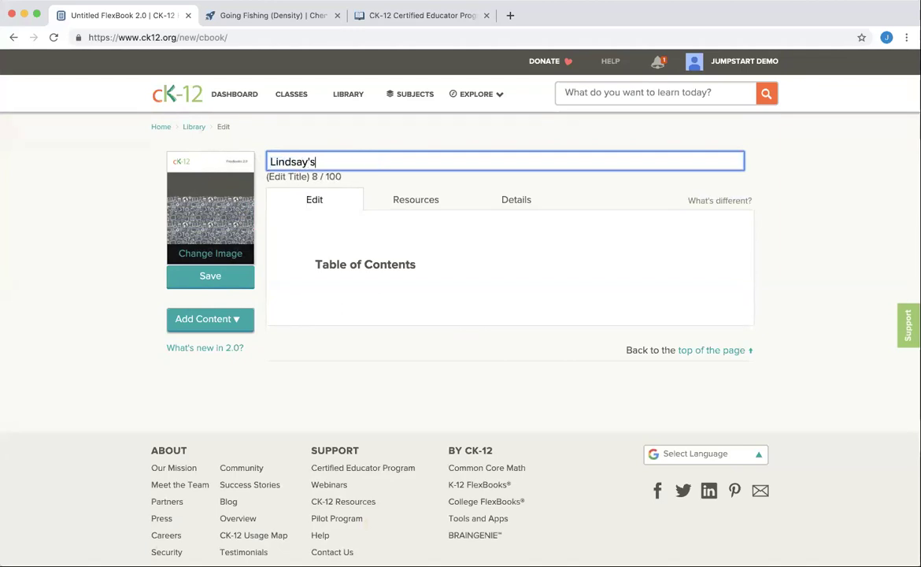
text( July 11 Demo)
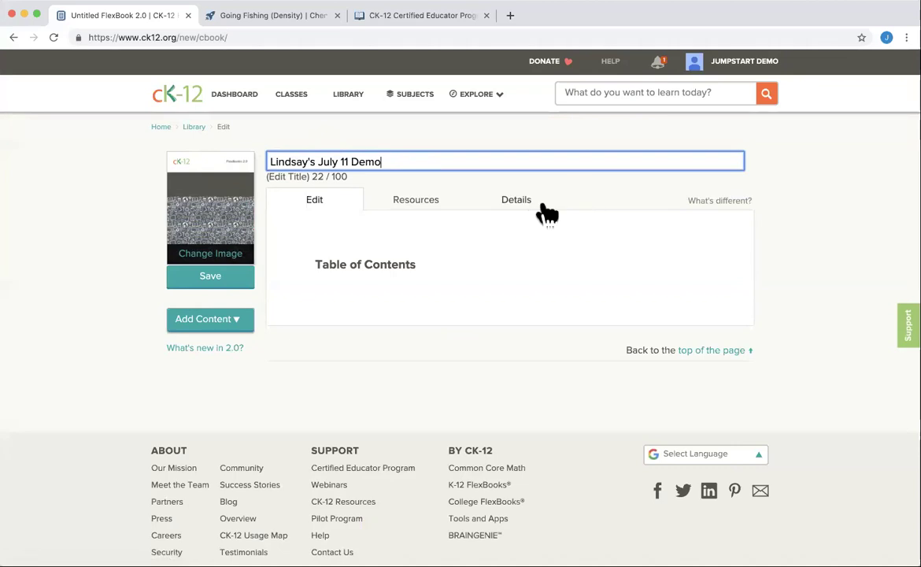
click(232, 287)
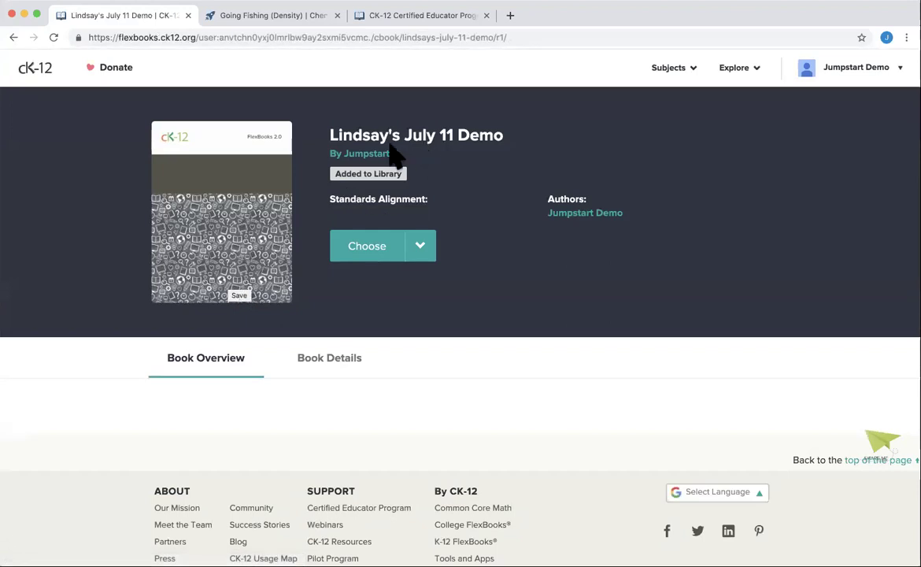
click(426, 250)
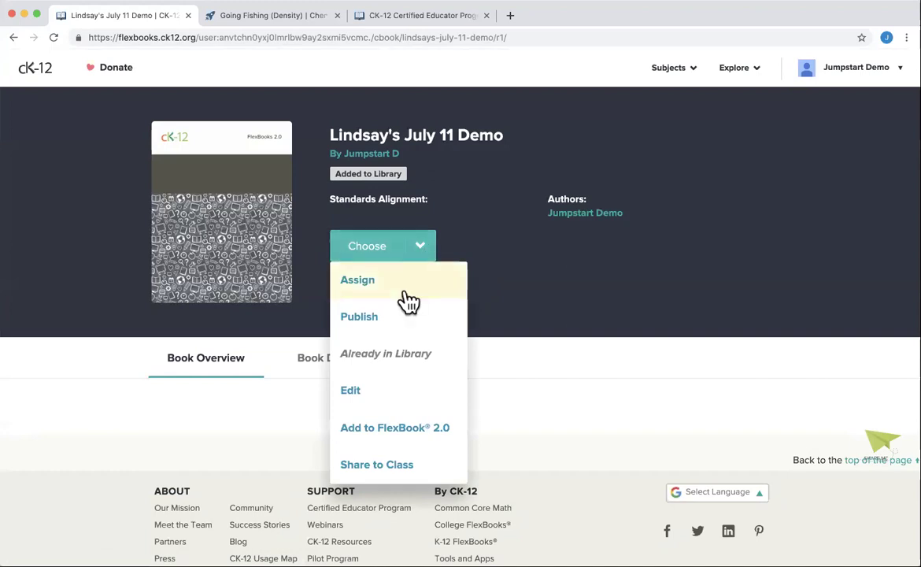
click(362, 400)
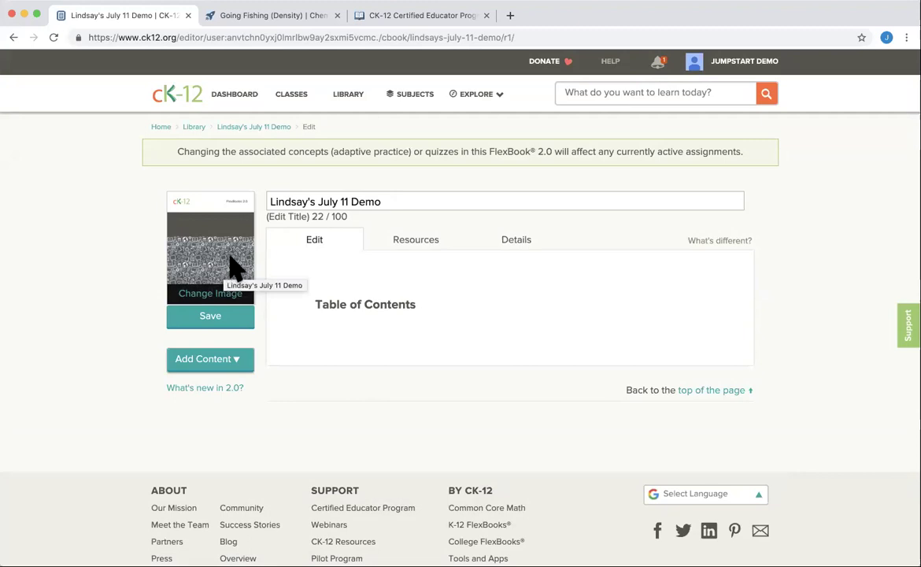
View the form for adding a new chapter to the FlexBook and close it without saving.
click(244, 367)
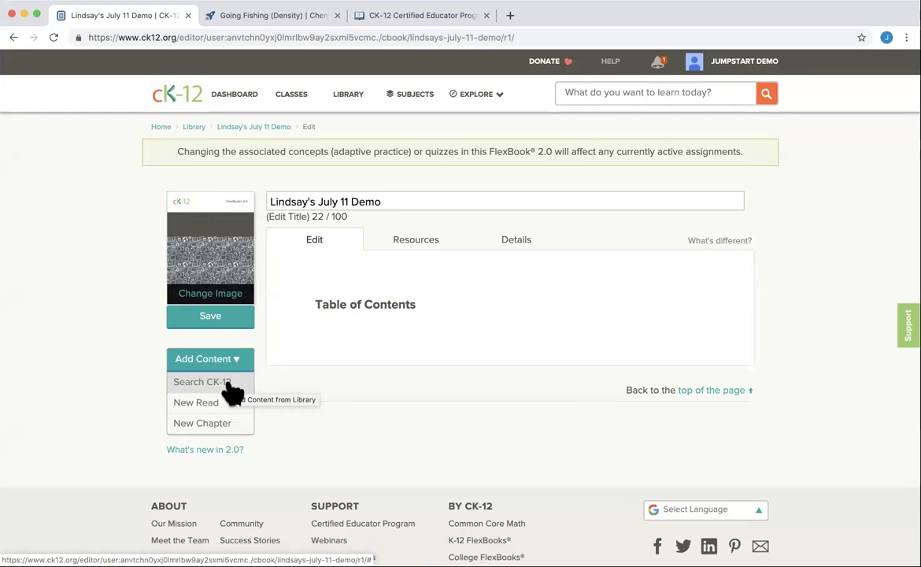
click(226, 426)
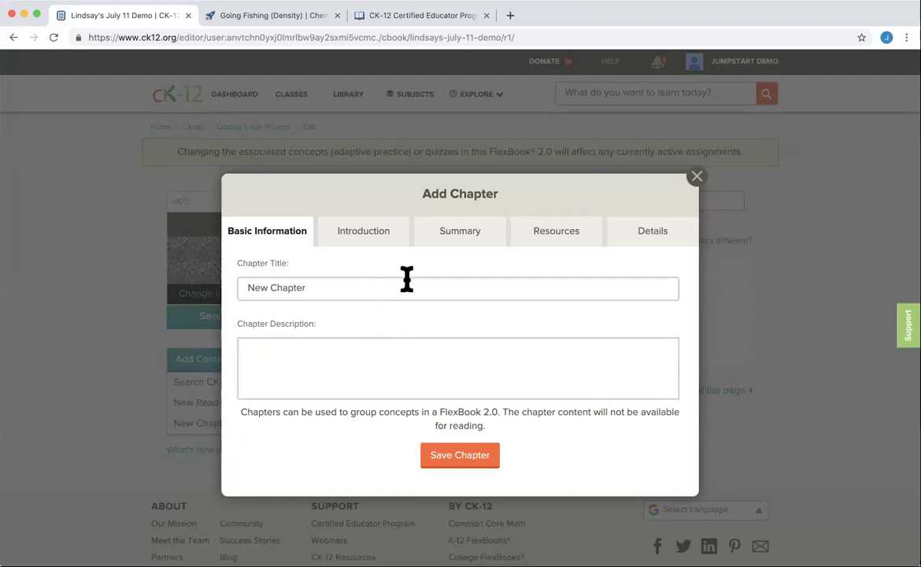
click(696, 178)
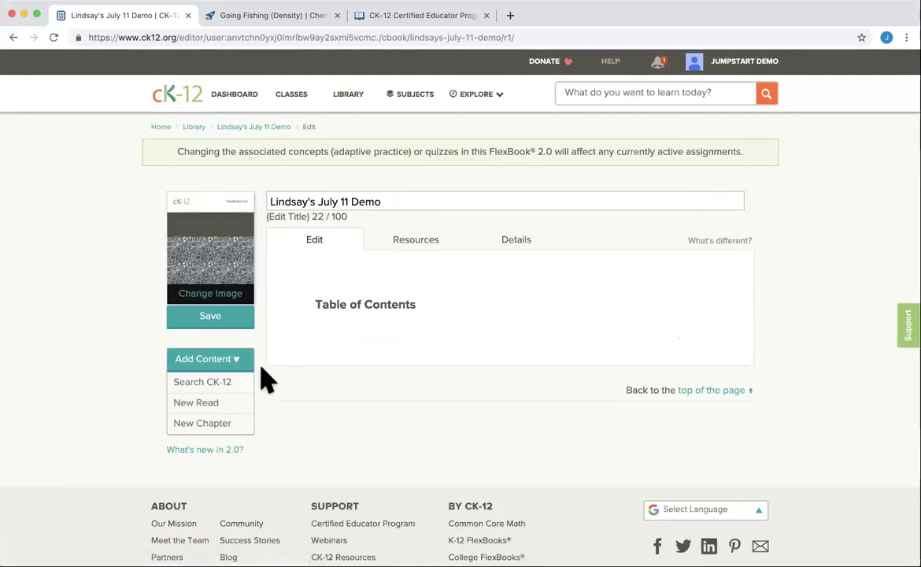
Add a new read titled "Film History" to the FlexBook and save its title.
click(223, 407)
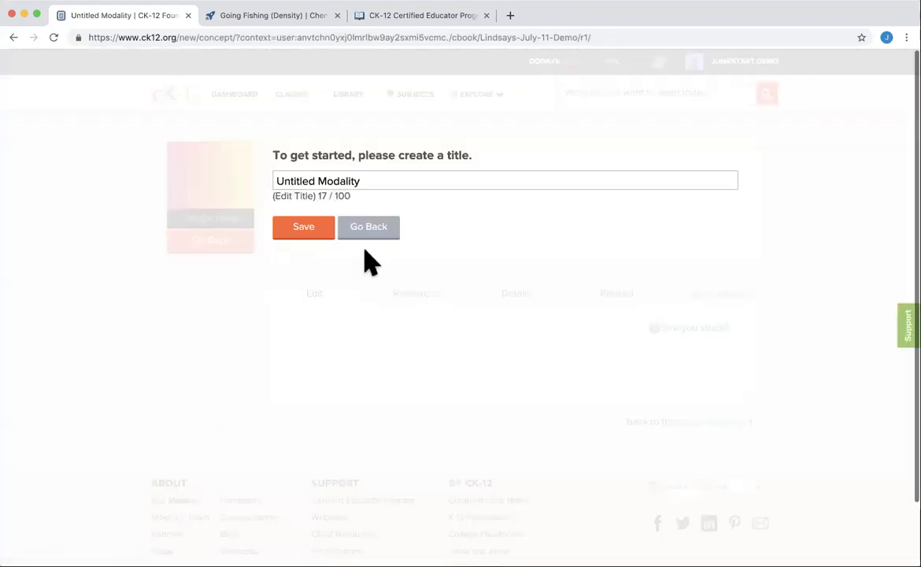
triple_click(319, 181)
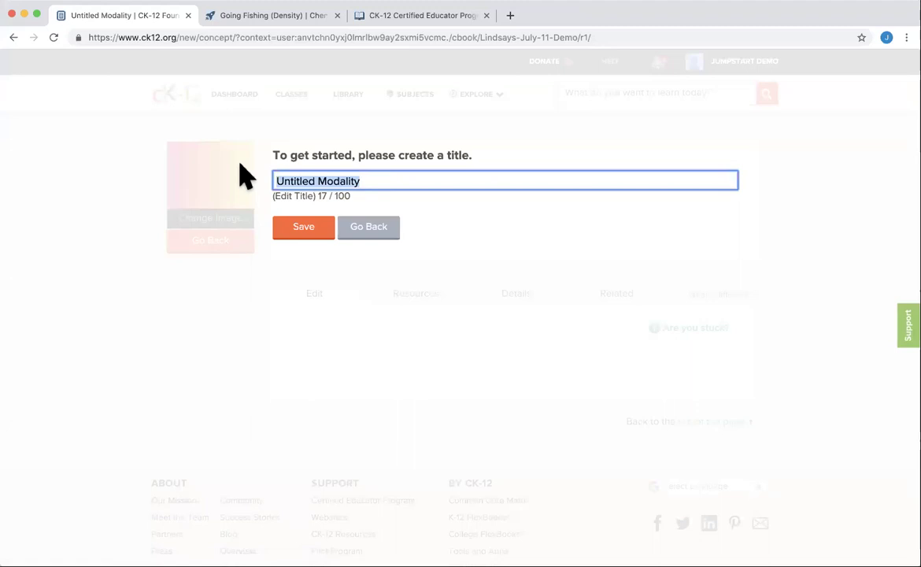
text(Film Hio)
text(tory)
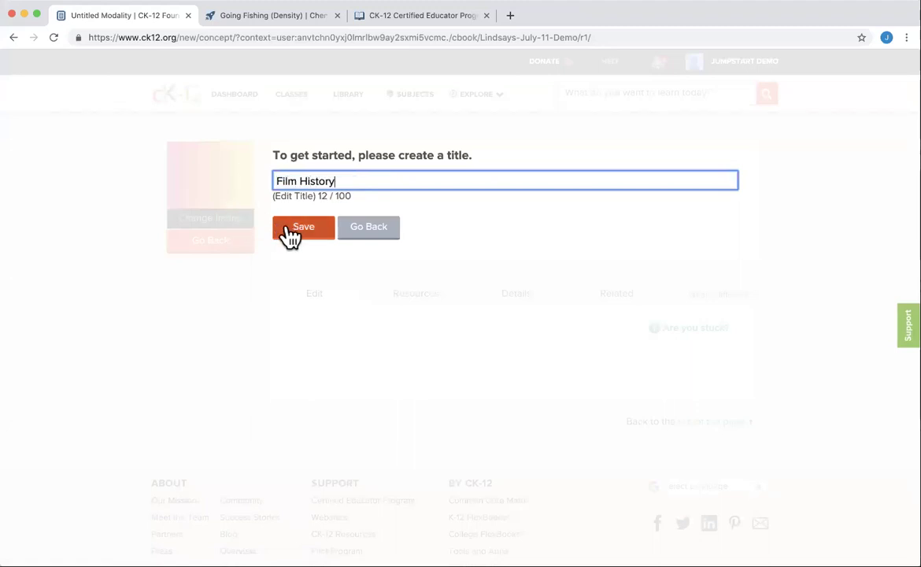
click(290, 230)
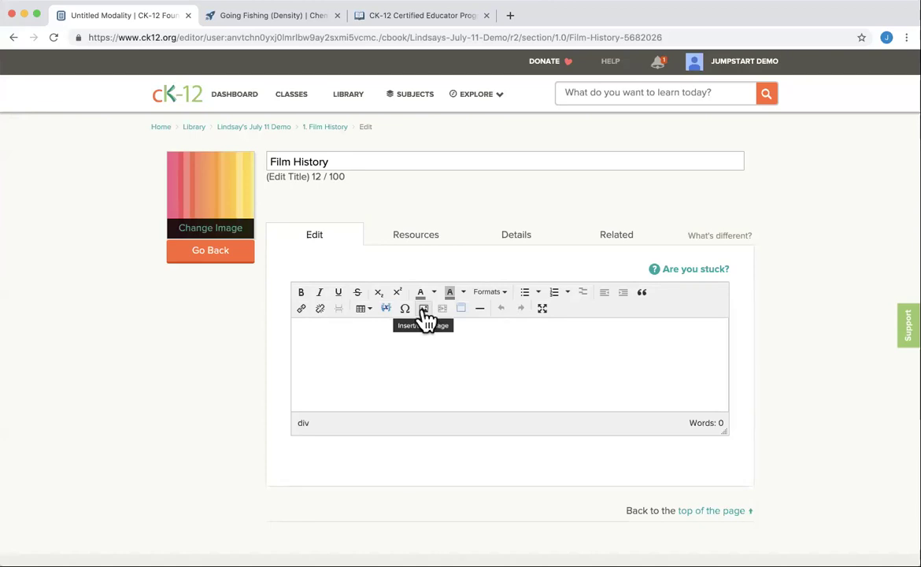
Search the web for Unsplash in a new browser tab, open the site, and browse its free photos.
click(512, 15)
text(unsp)
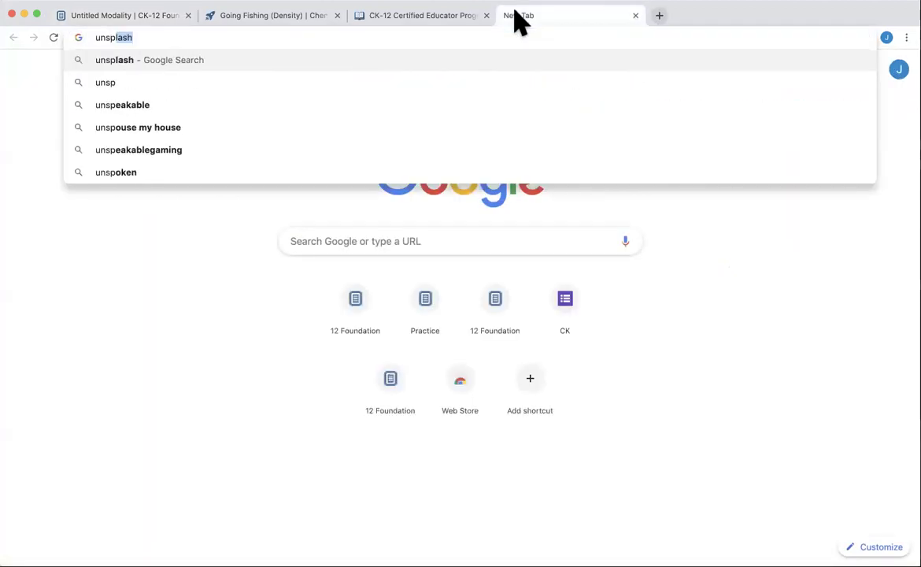
key(Return)
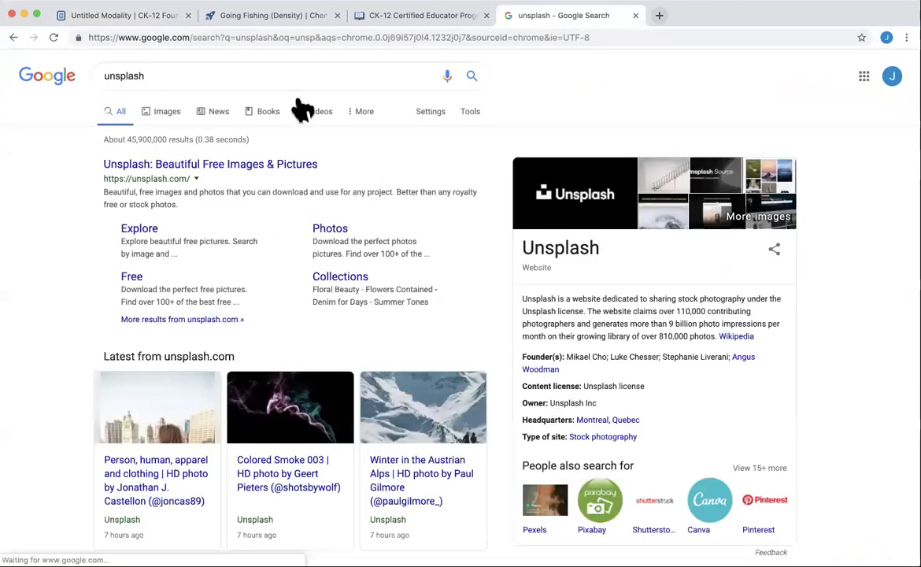
click(281, 167)
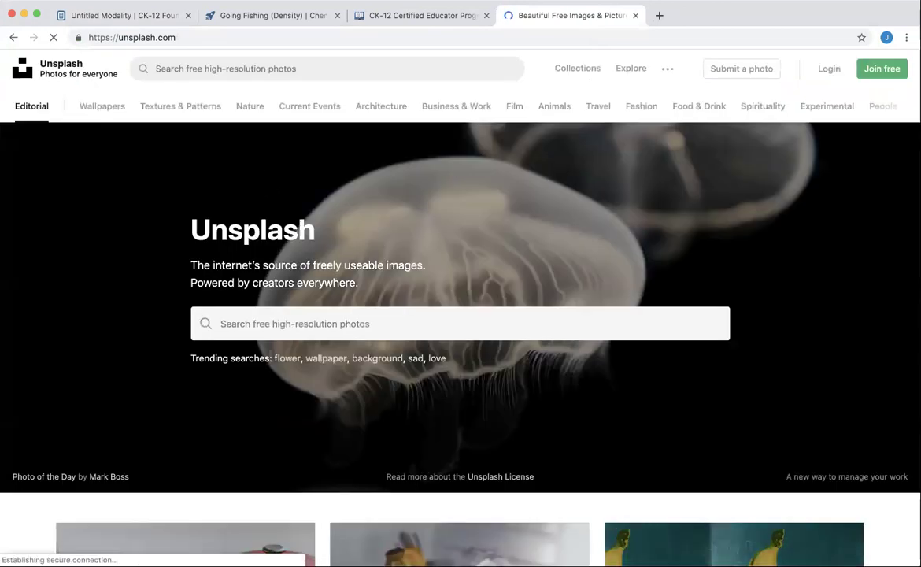
scroll(222, 346, down, 5)
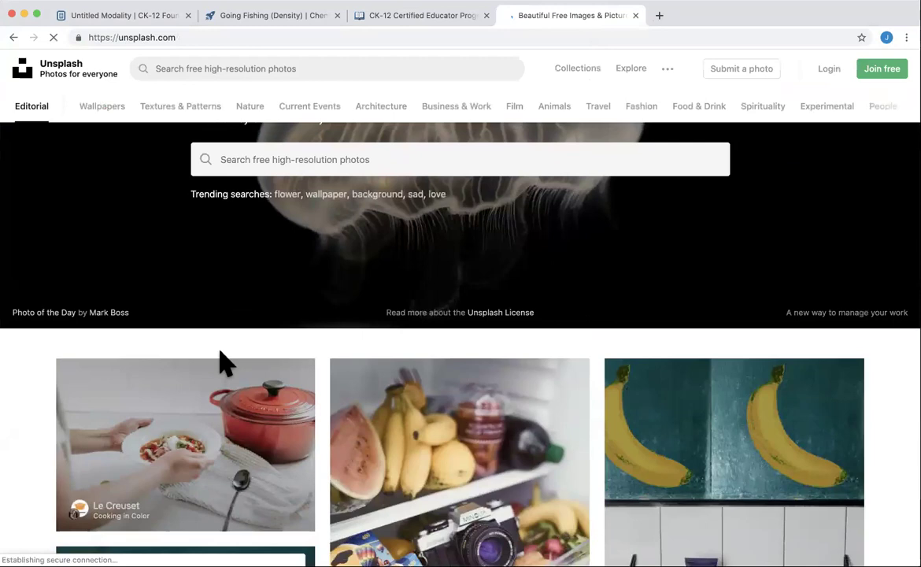
scroll(220, 354, down, 4)
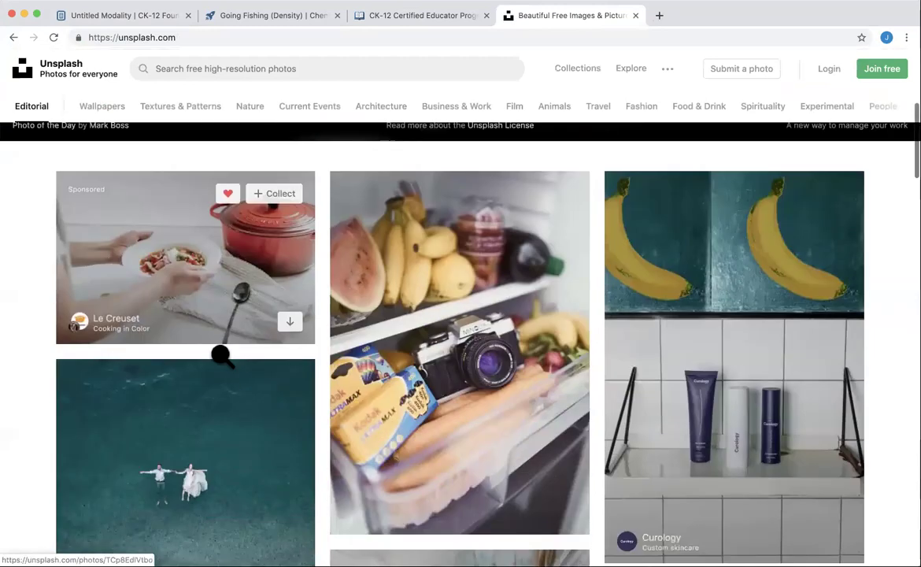
scroll(222, 356, down, 1)
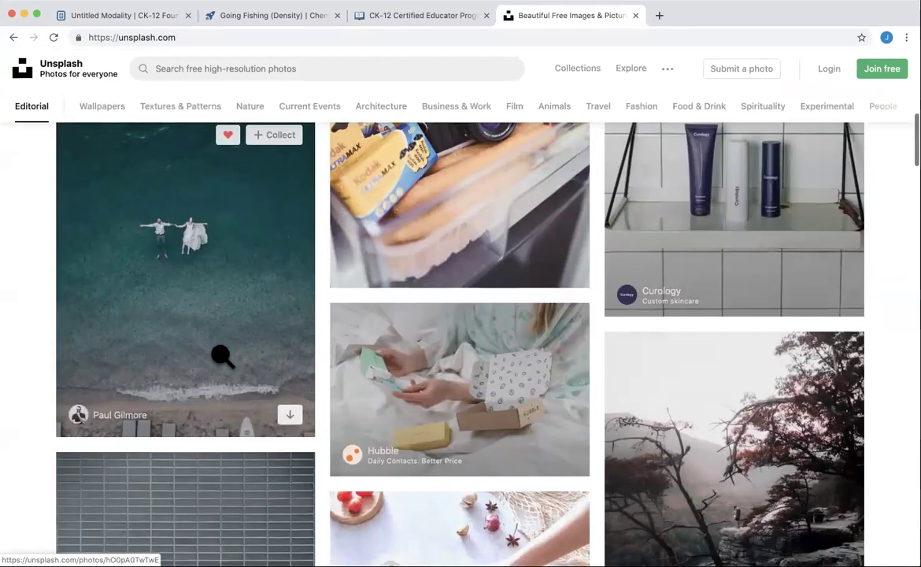
mouse_move(108, 426)
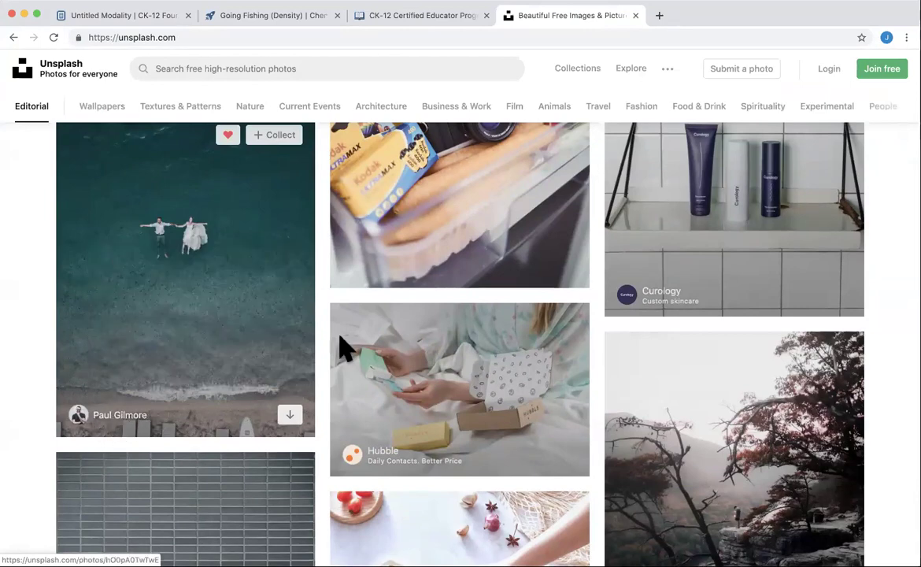
scroll(348, 341, up, 3)
scroll(348, 340, up, 1)
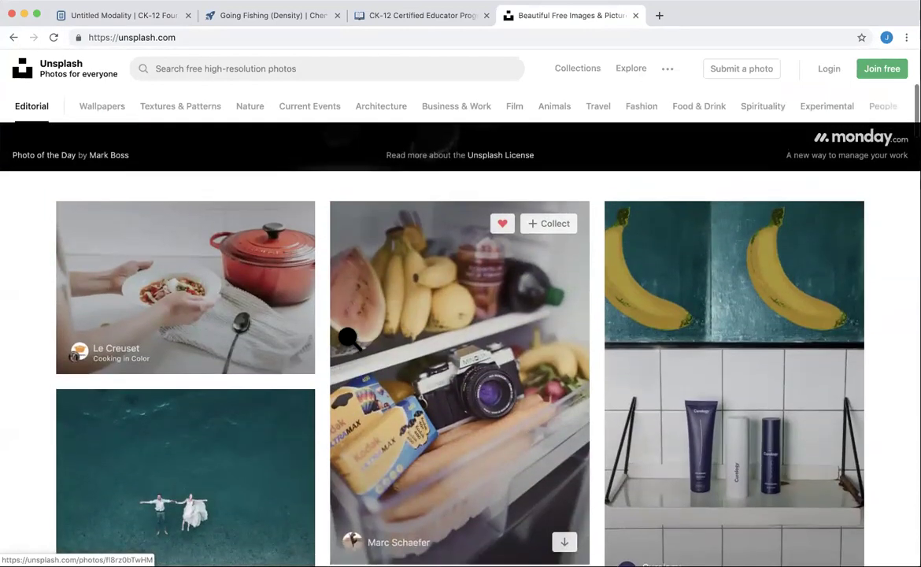
scroll(348, 339, up, 5)
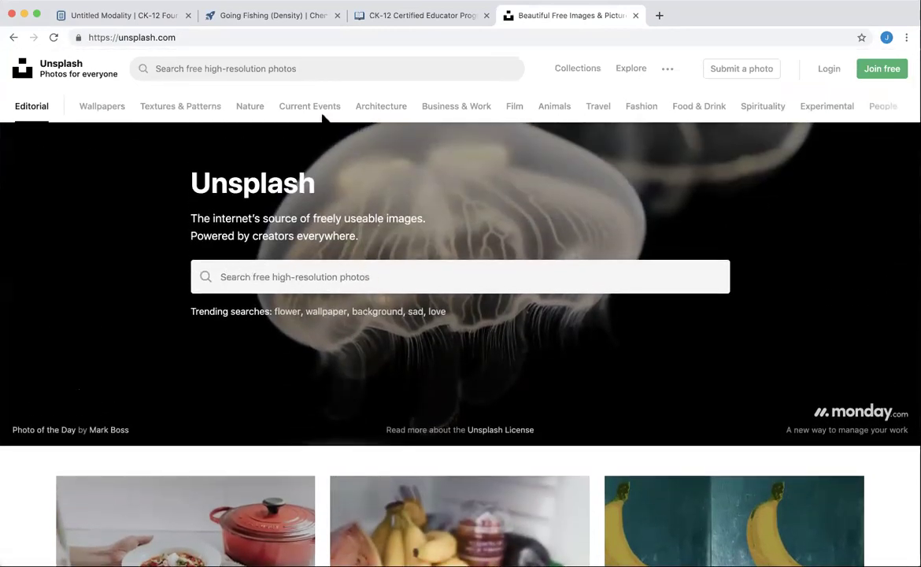
Return to the Film History editor and examine the image insertion and object embedding dialogs, closing each without inserting anything.
click(381, 16)
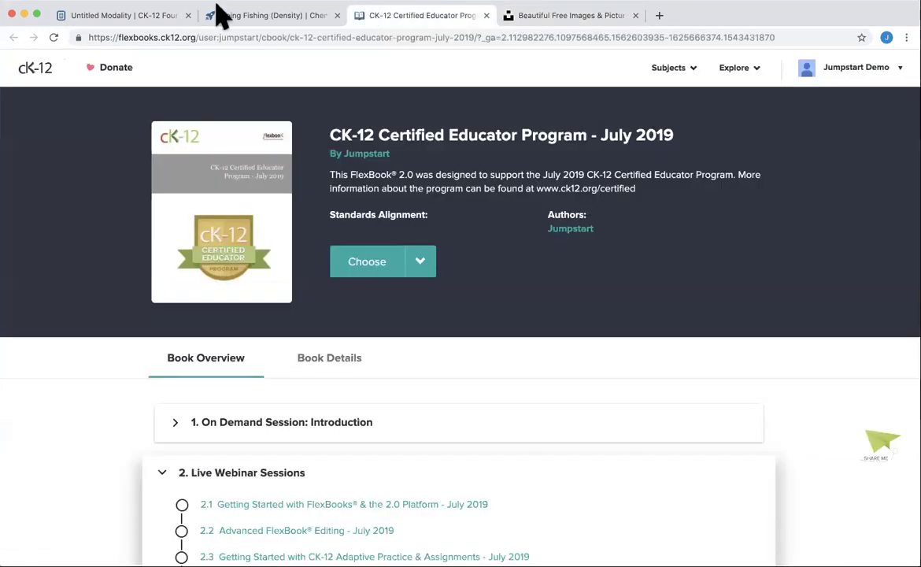
click(146, 21)
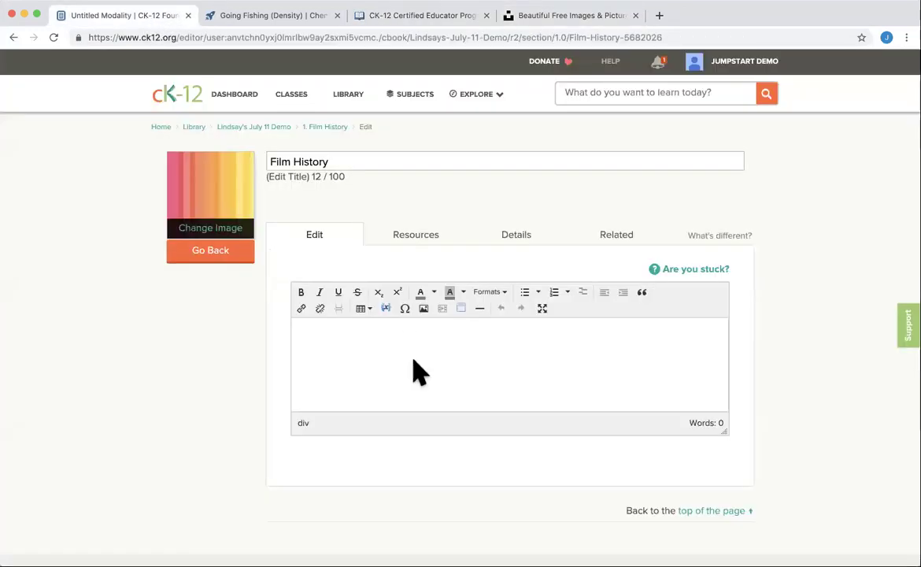
click(424, 308)
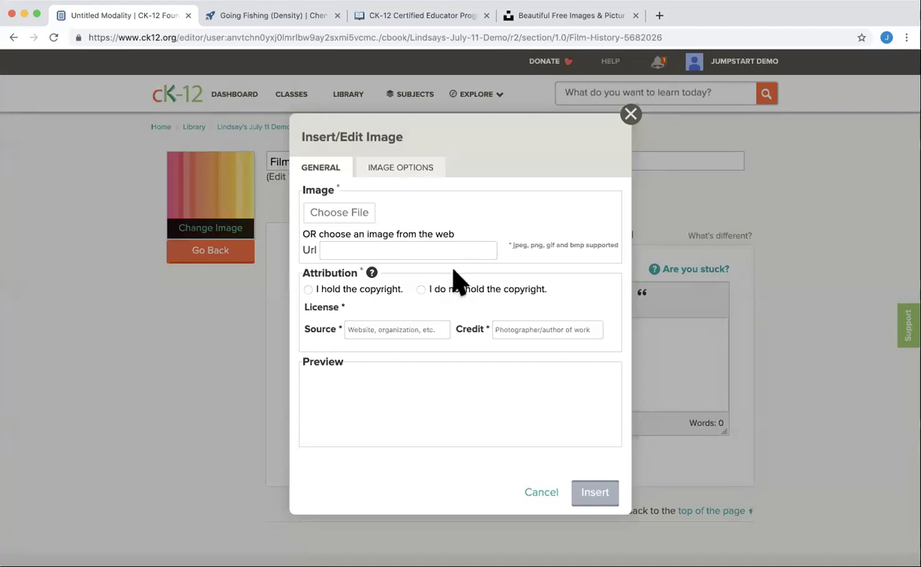
click(633, 117)
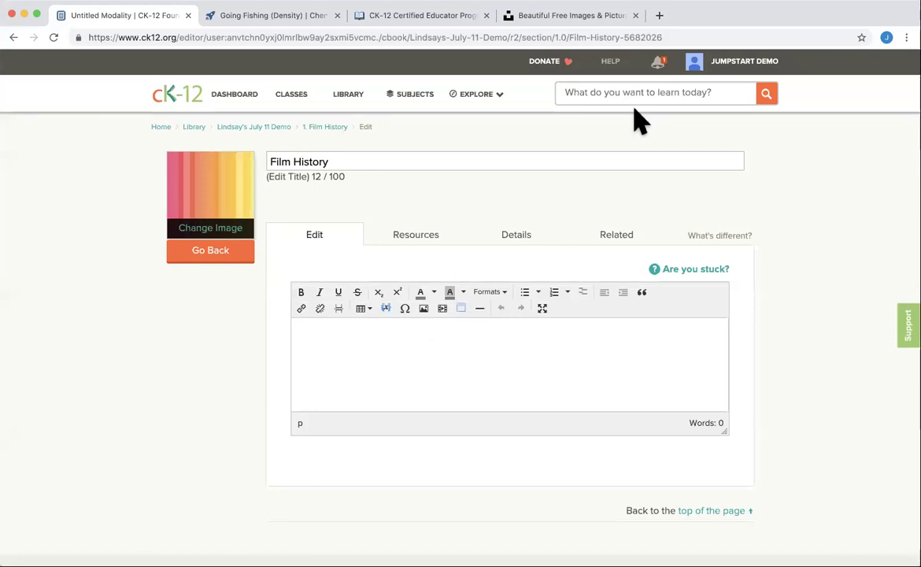
click(444, 310)
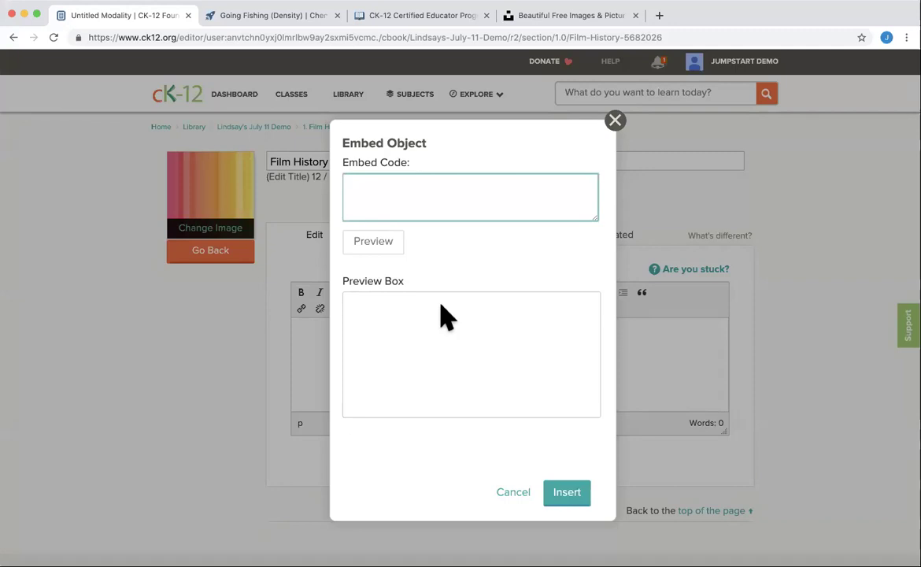
click(616, 121)
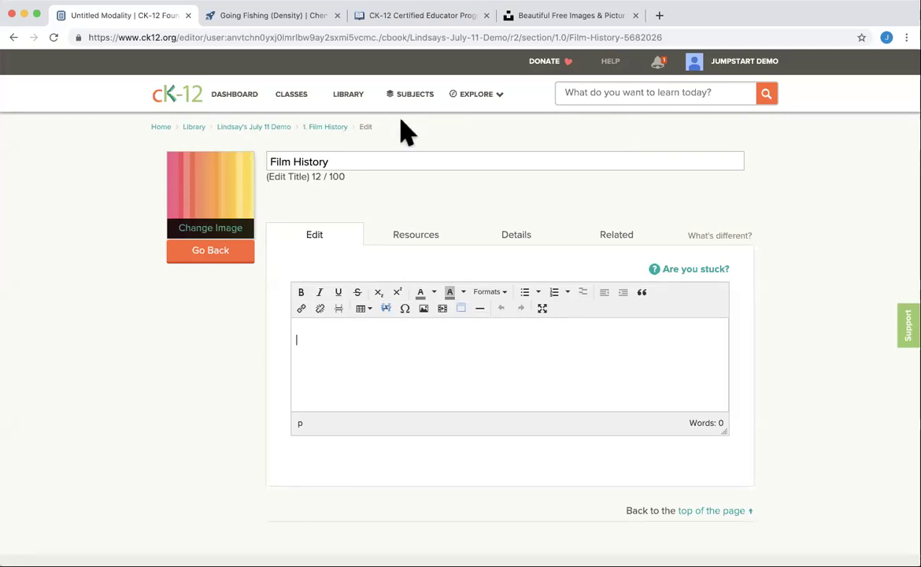
Return to the library and start creating a new quiz.
click(361, 92)
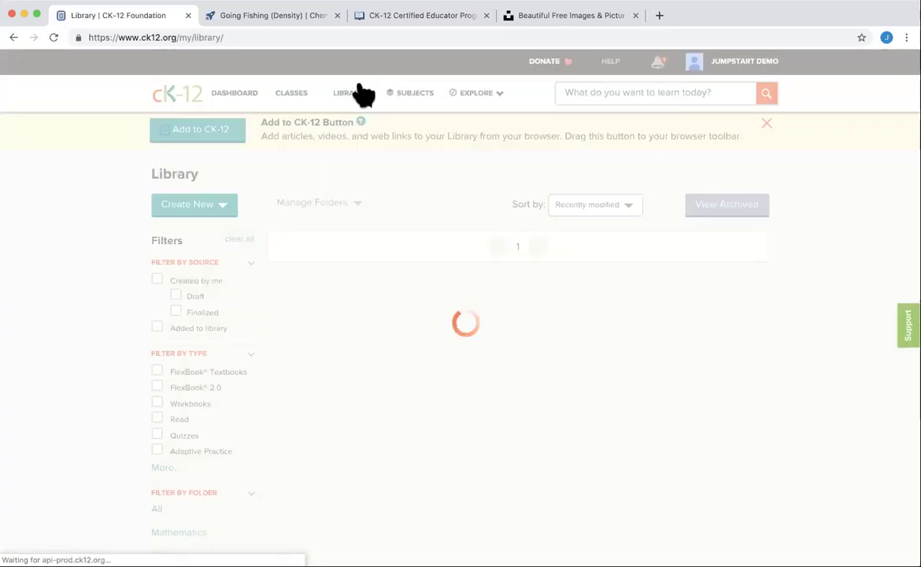
click(228, 207)
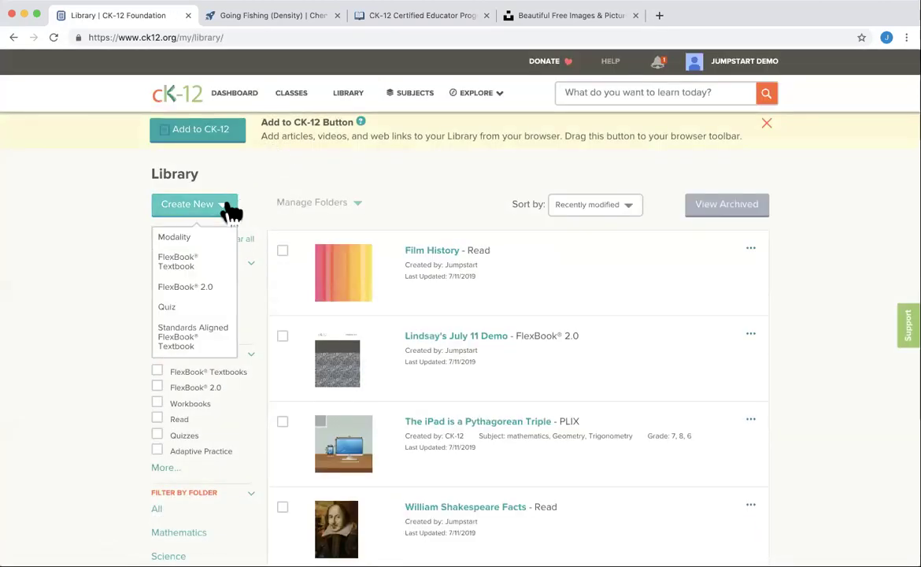
click(196, 312)
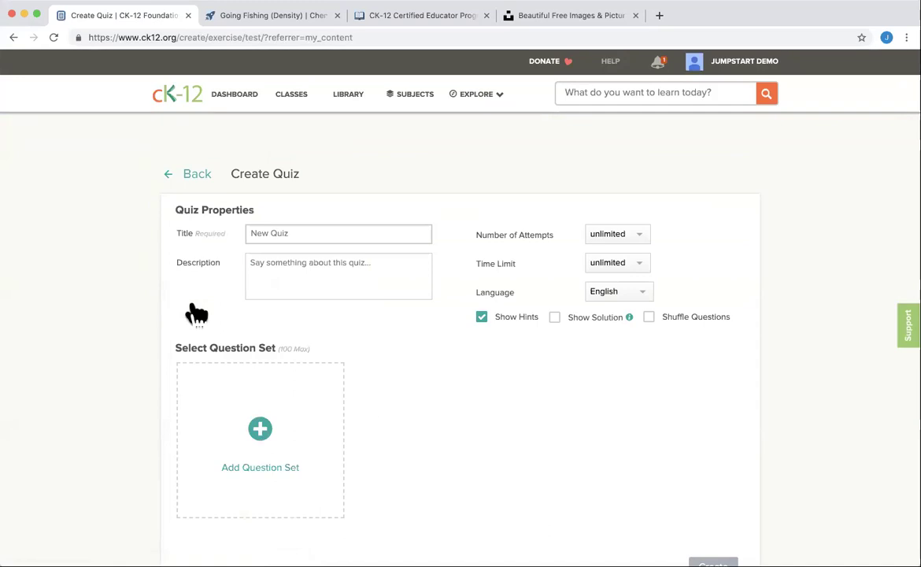
Start creating new questions for the quiz's question set and choose Multiple Choice as the question type.
scroll(196, 313, down, 2)
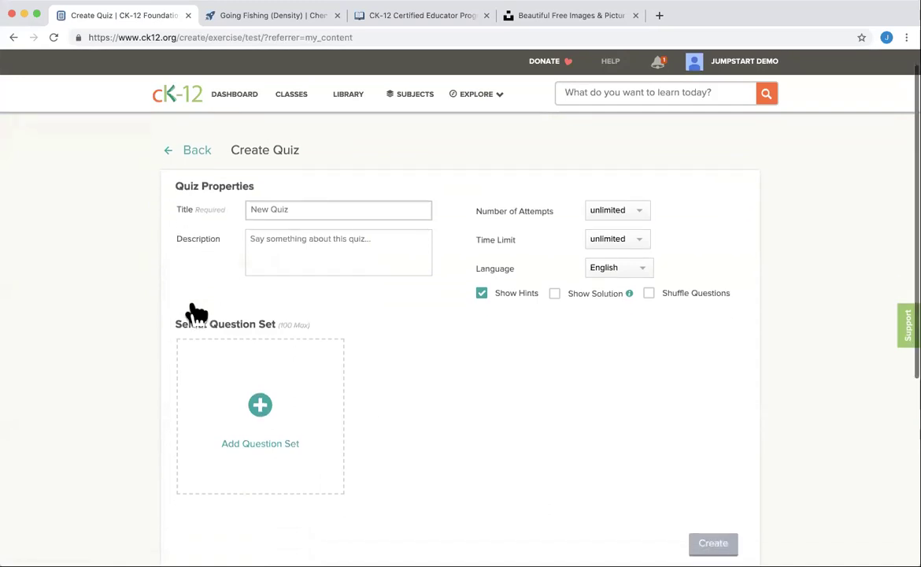
click(264, 398)
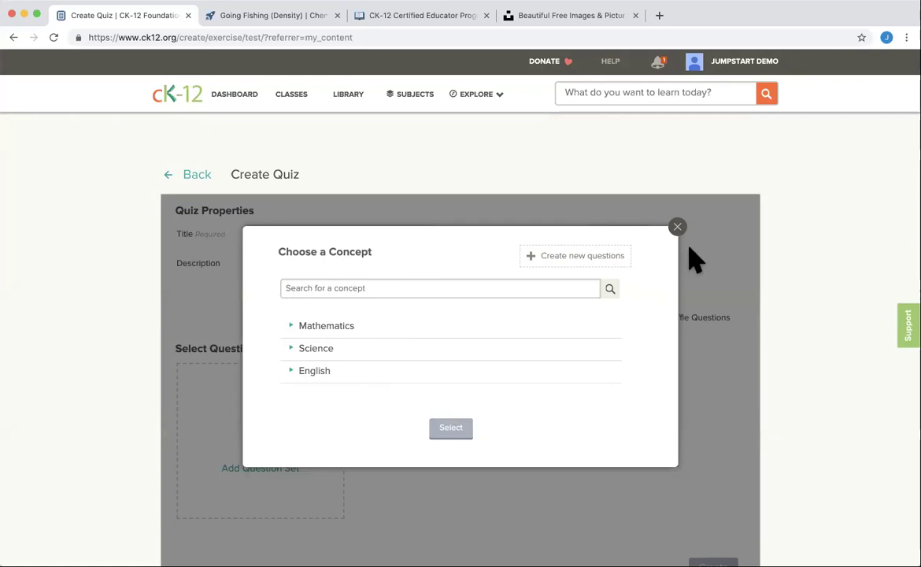
click(589, 269)
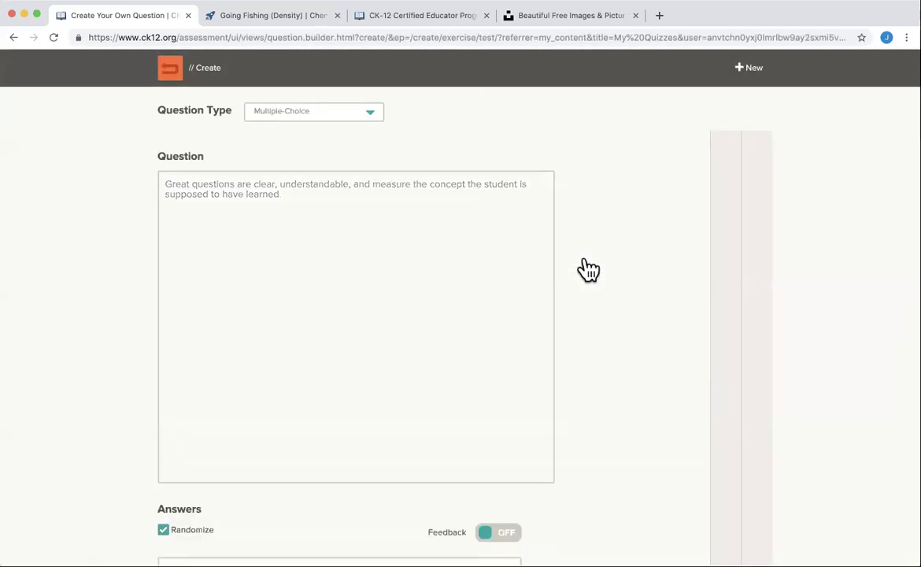
click(344, 113)
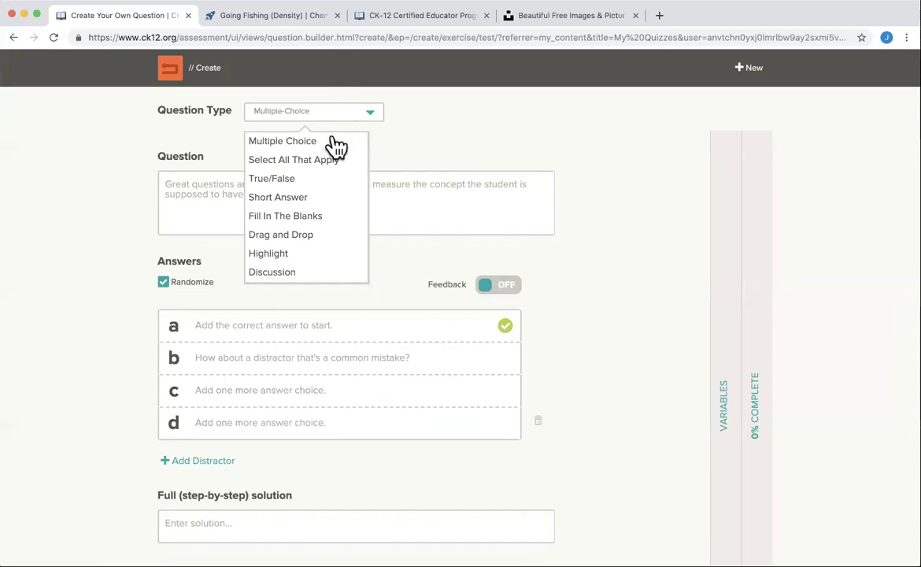
click(329, 145)
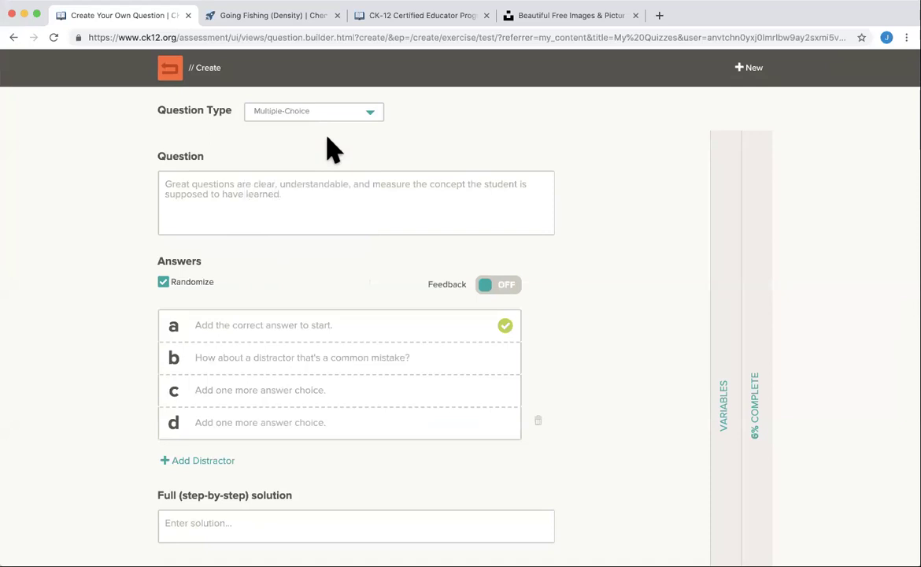
Enter the question "In what decade was Romeo and Juliet written?" and italicize the play's title.
click(295, 183)
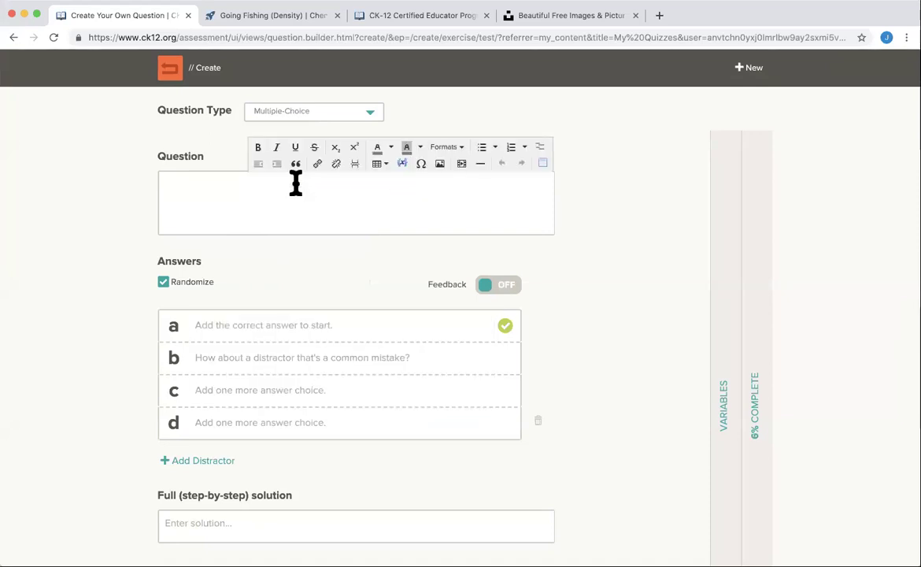
text(In what decade was Romeo and Juliet written?)
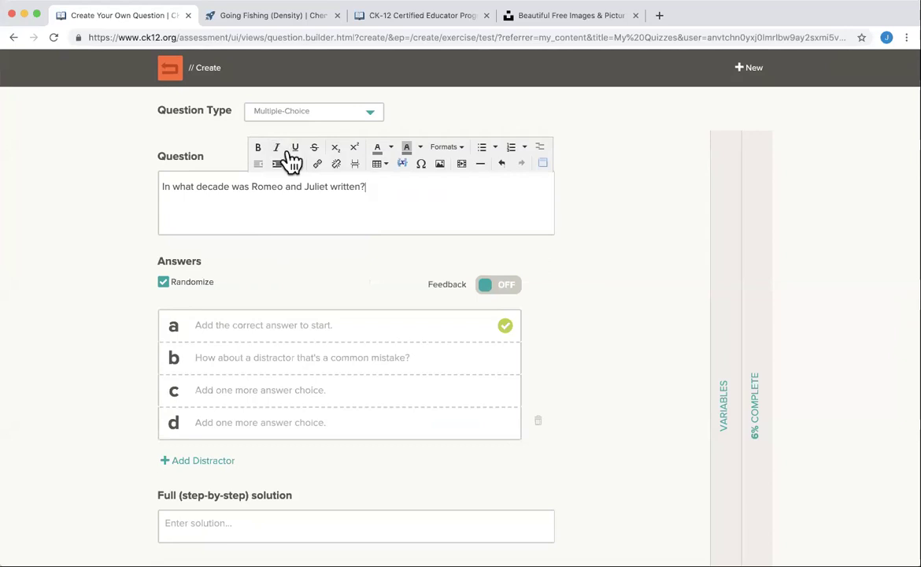
drag(327, 186, 252, 186)
click(277, 149)
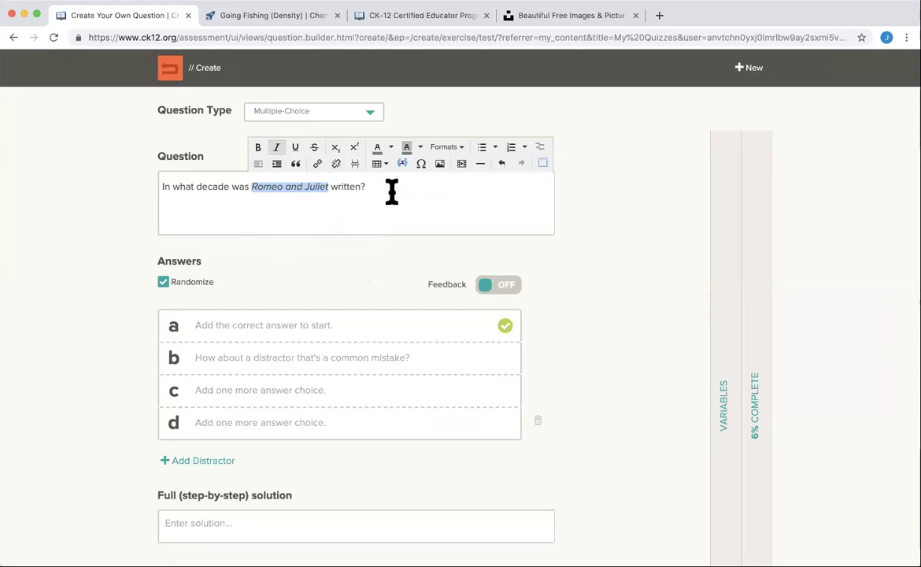
click(391, 192)
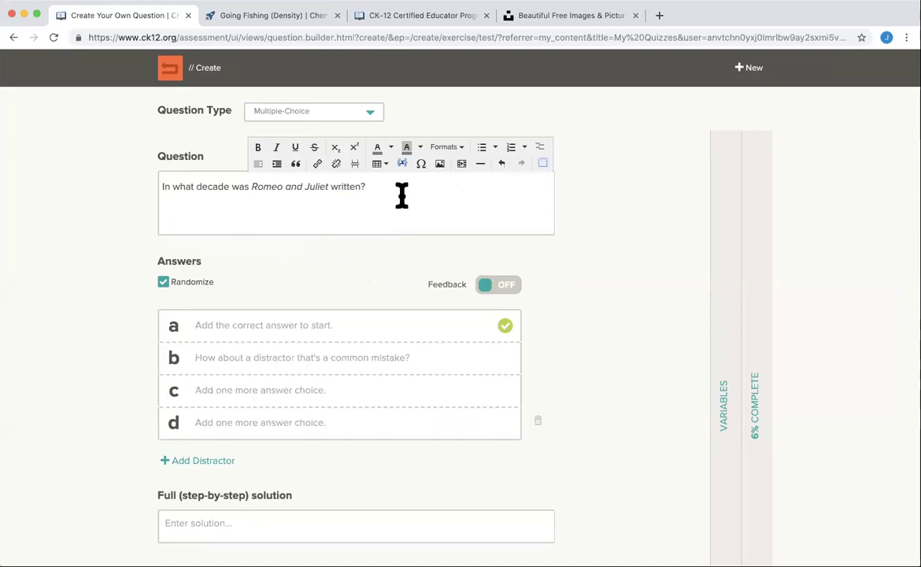
Enter 1590s as the correct answer and 1570s, 1600s and 1610s as the other answer choices.
click(295, 321)
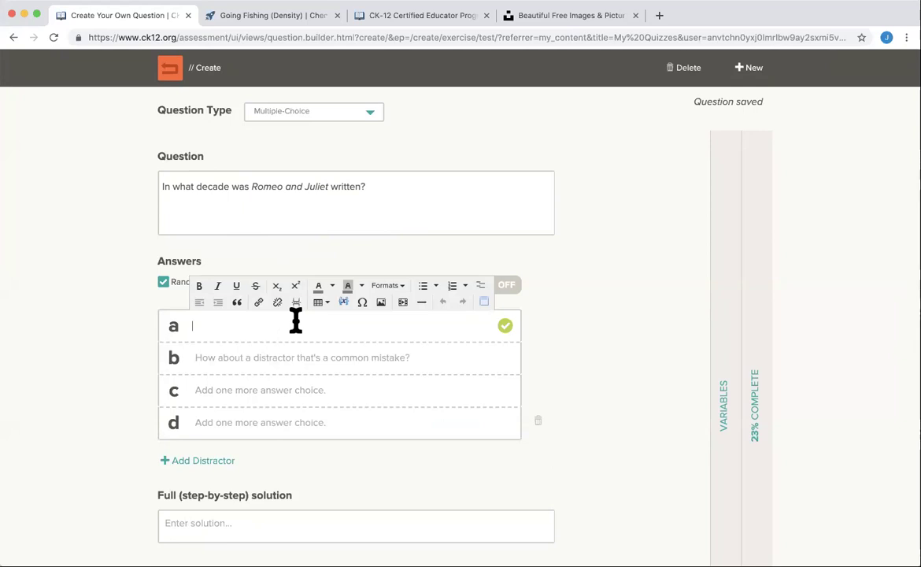
text(1590s)
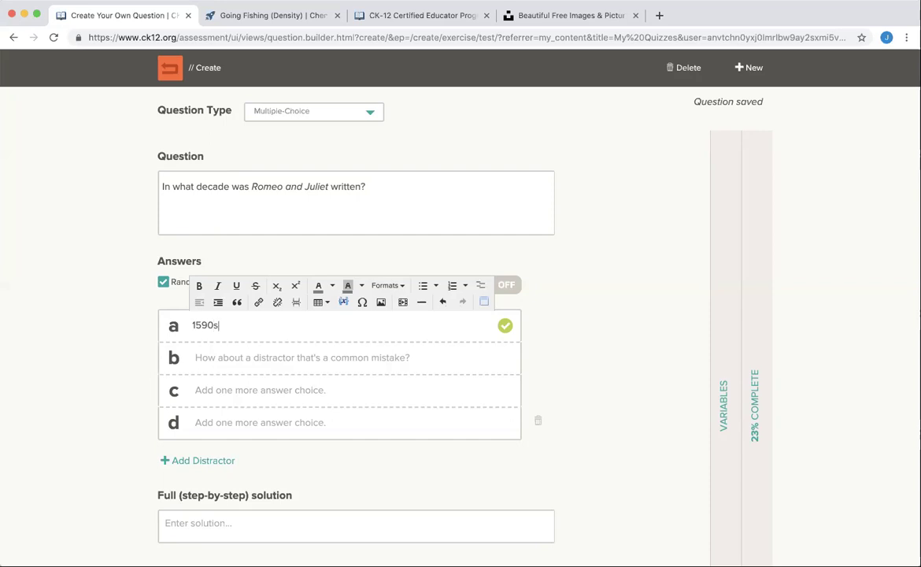
click(274, 357)
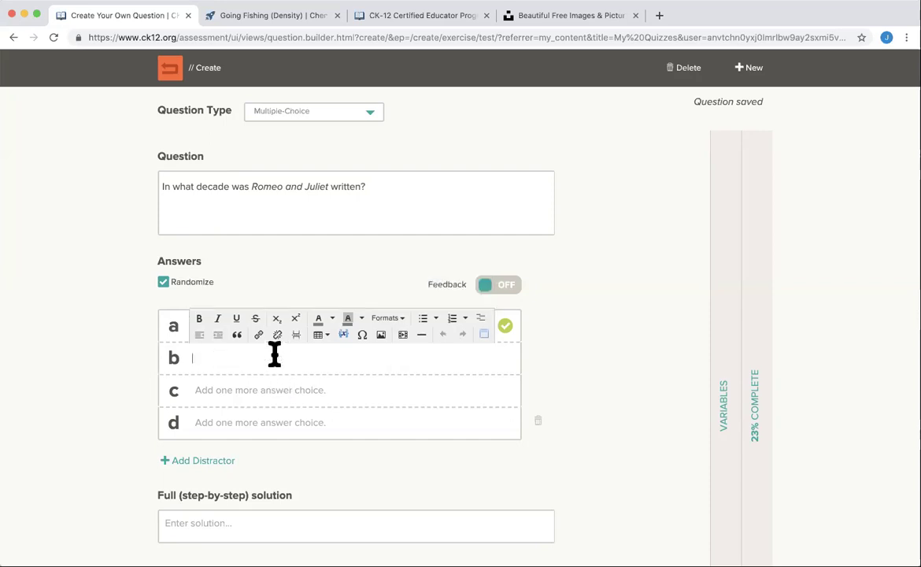
text(1570s)
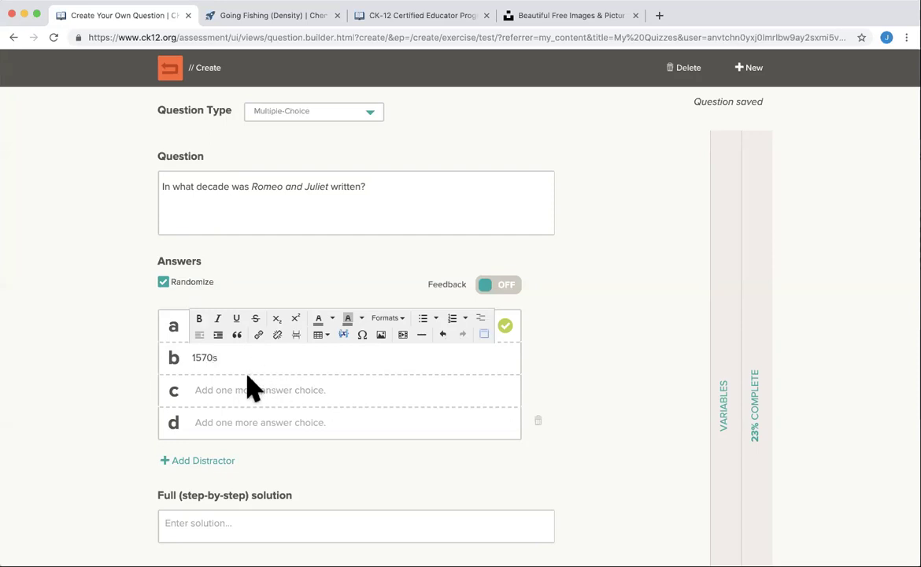
click(246, 387)
text(1600s)
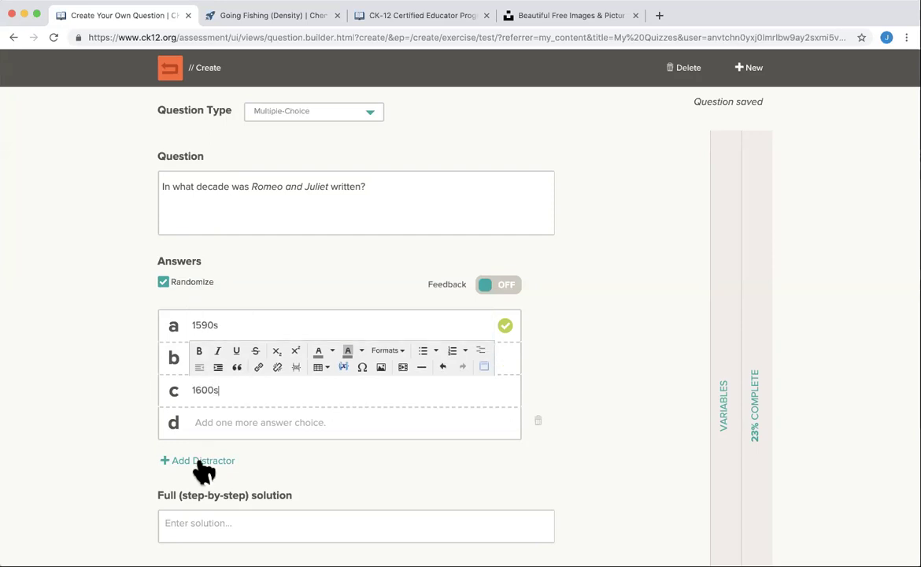
click(233, 426)
text(1)
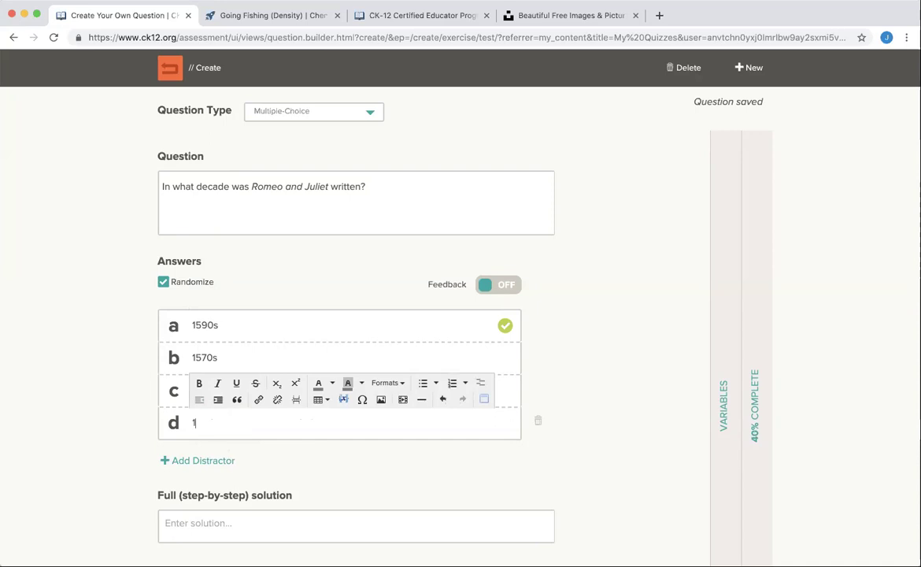
text(610s)
click(102, 426)
Set the question's difficulty to Easy.
scroll(108, 436, down, 5)
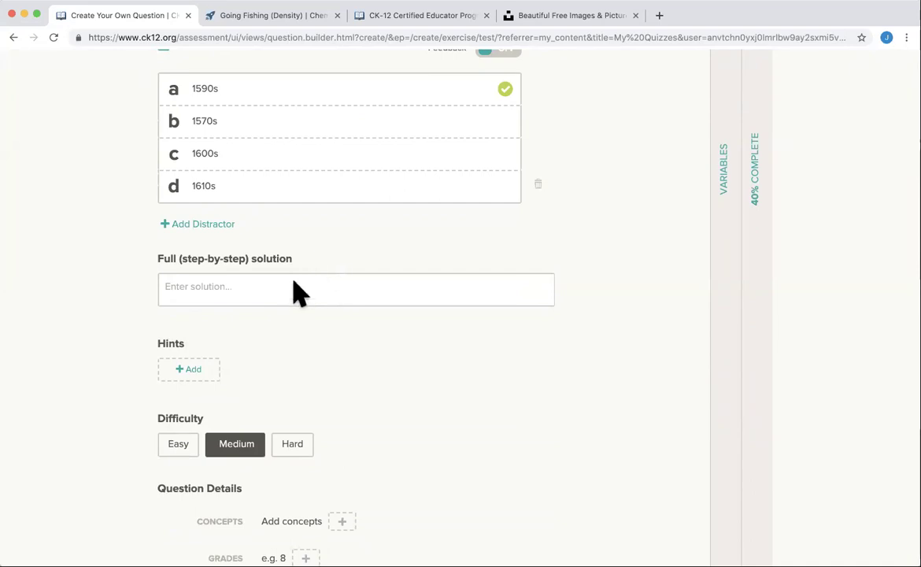
scroll(300, 293, down, 3)
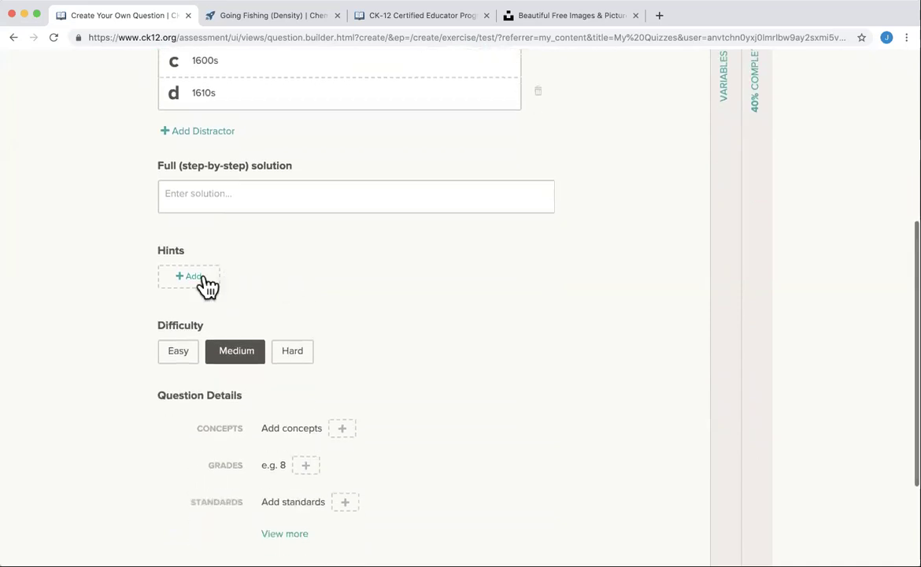
scroll(203, 287, down, 5)
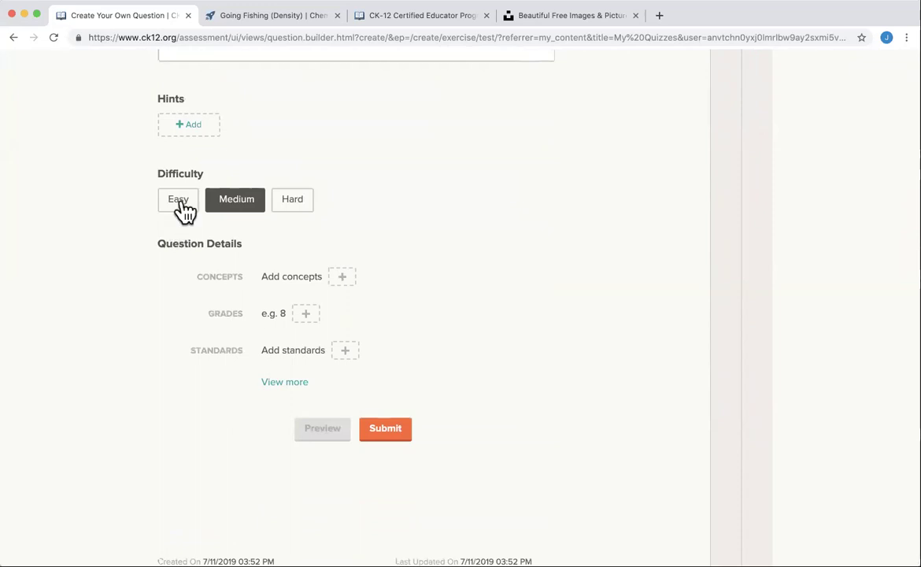
click(182, 202)
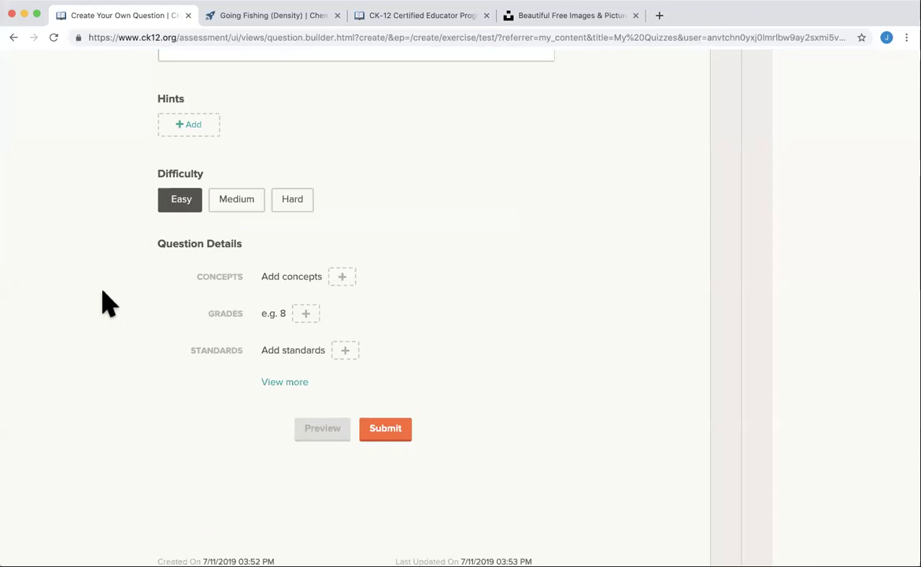
Start adding a concept in the question details and switch the concept search to the personal library.
click(342, 278)
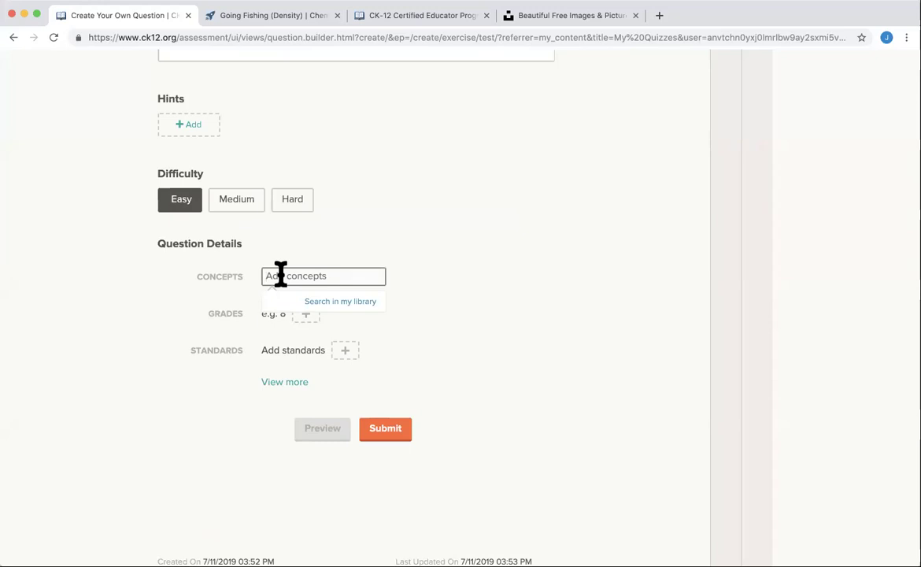
click(349, 305)
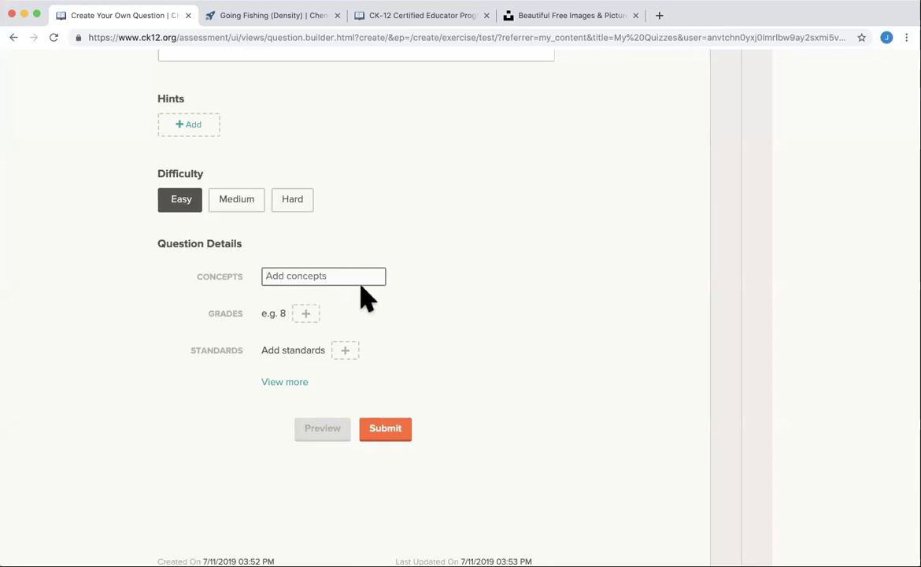
Try to find a concept by searching the library for "wiliam shakespeare" and "shakespeare".
text(wt)
key(BackSpace)
key(BackSpace)
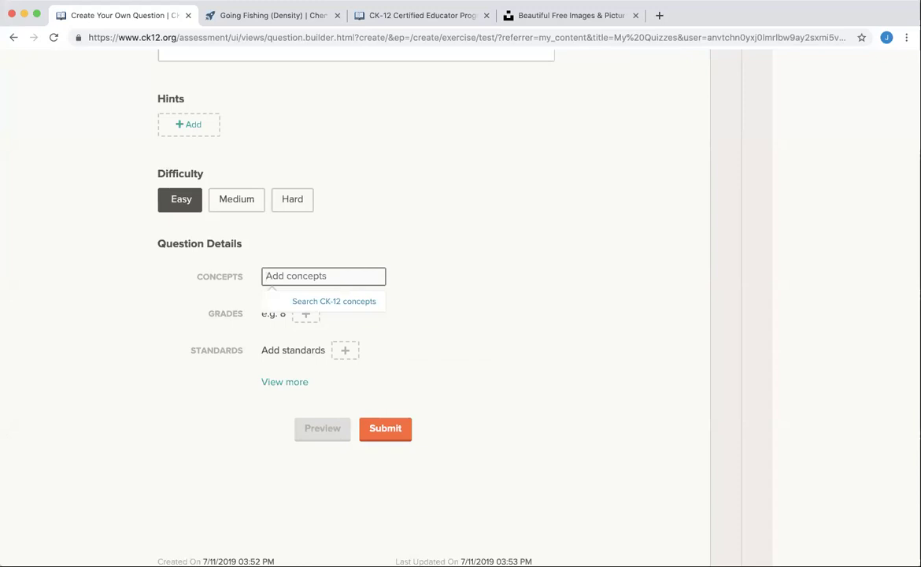
text(wil)
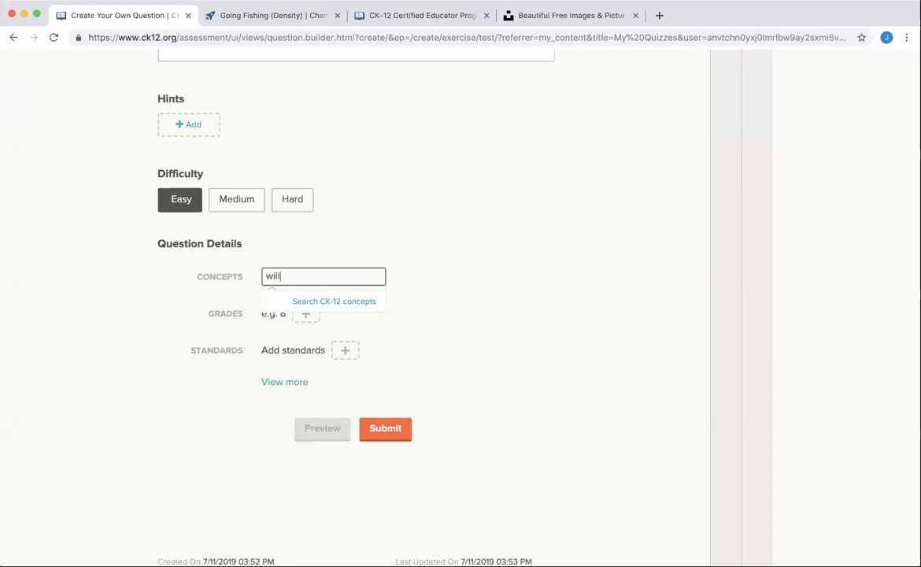
text(iam shakespeare)
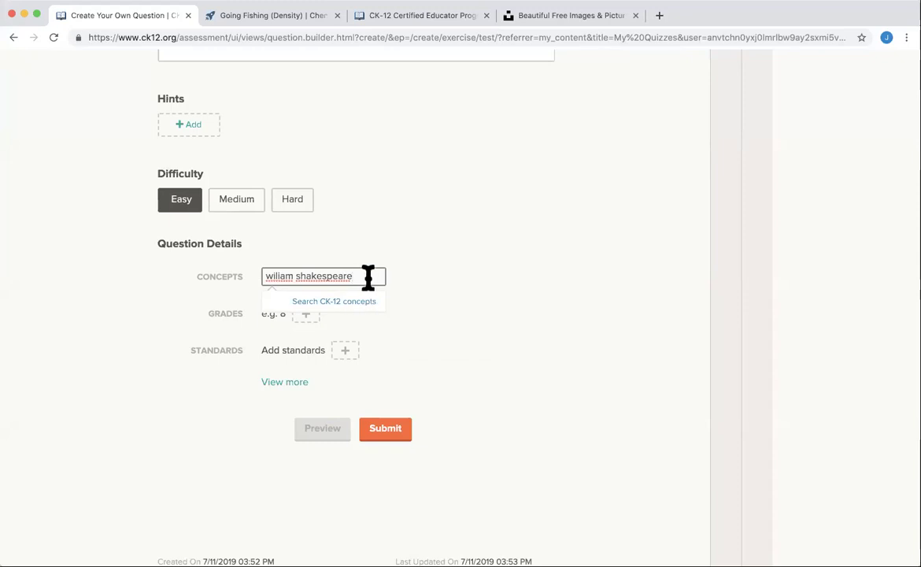
drag(368, 276, 250, 263)
key(BackSpace)
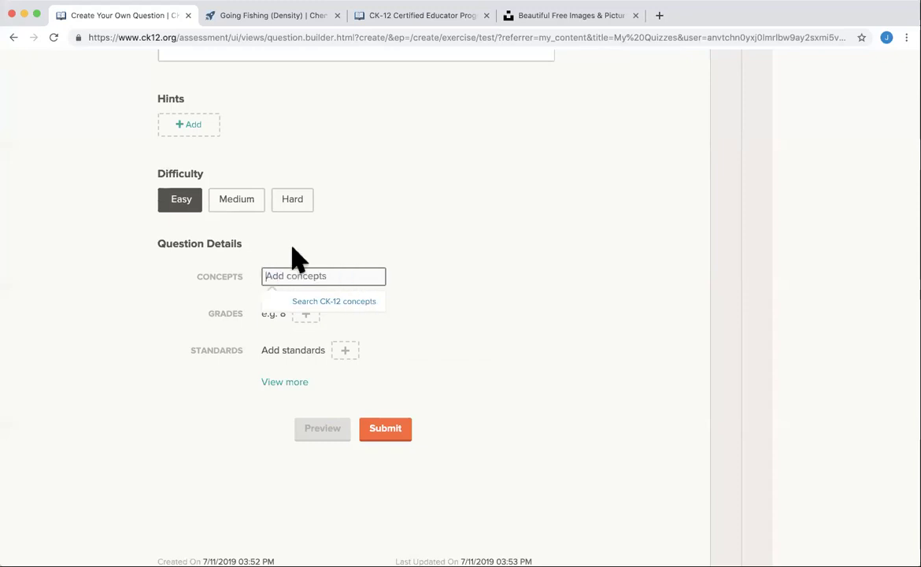
click(337, 272)
click(402, 252)
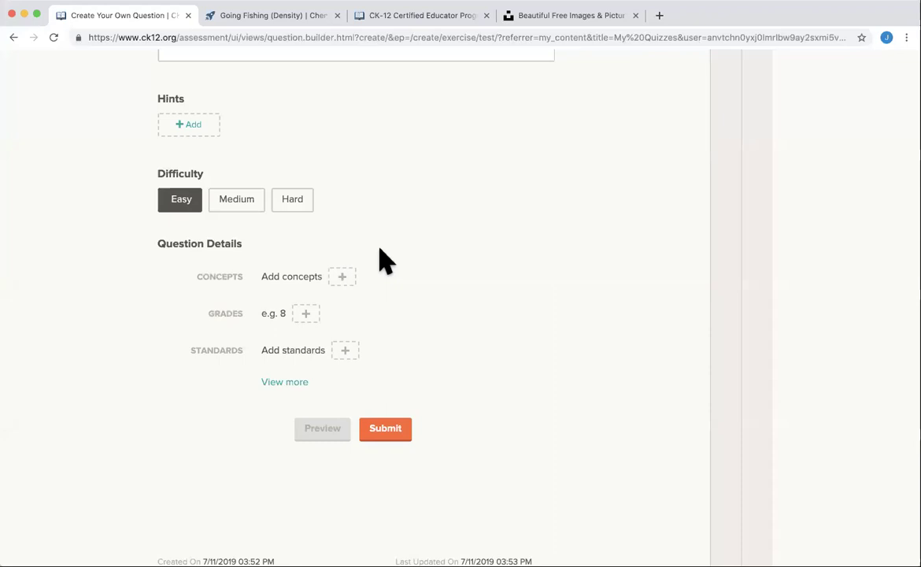
click(335, 276)
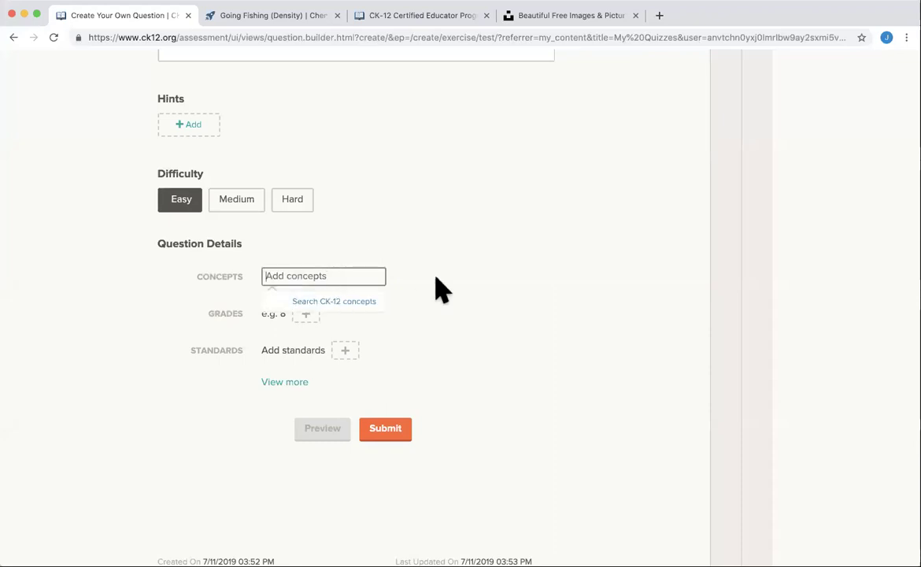
text(shakespeare)
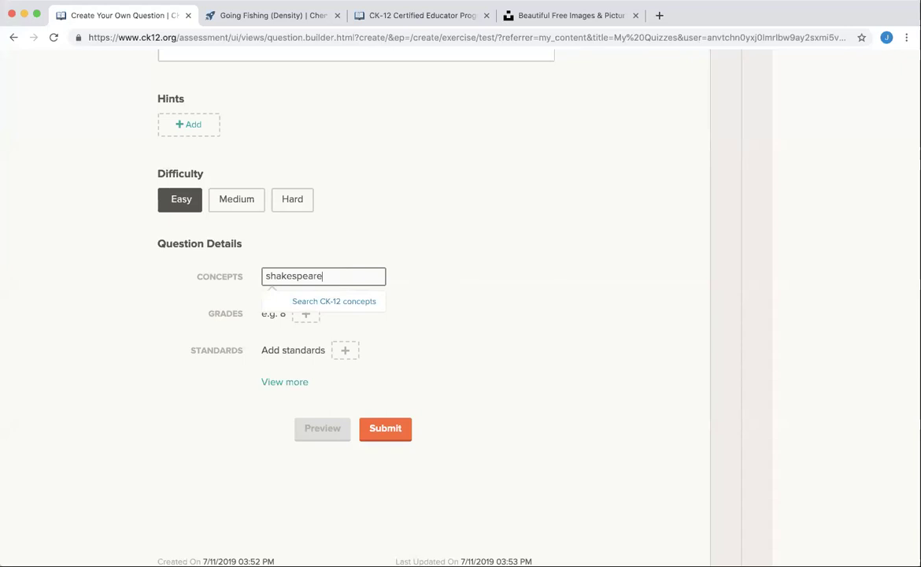
click(554, 323)
Search the library concepts for "shakes" and add William Shakespeare Facts as the question's concept.
click(340, 273)
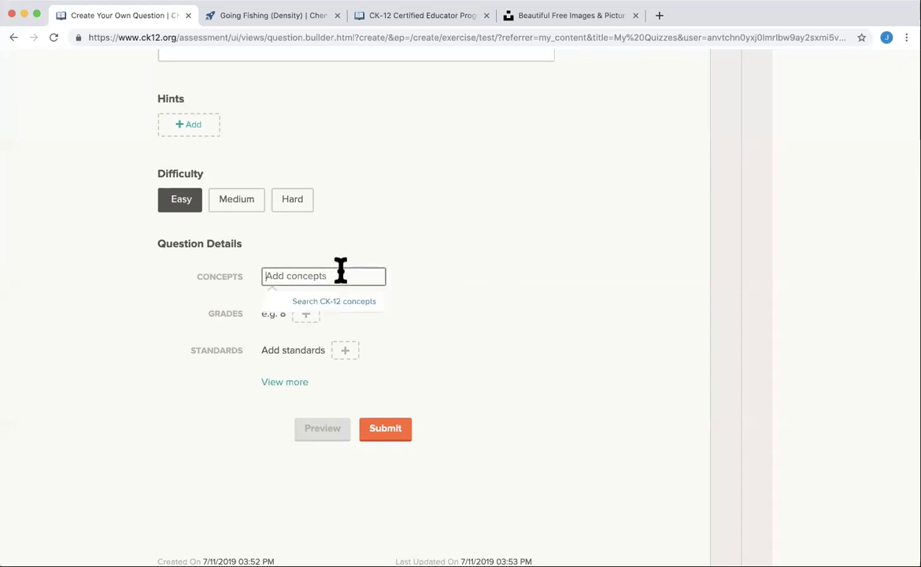
text(shakes)
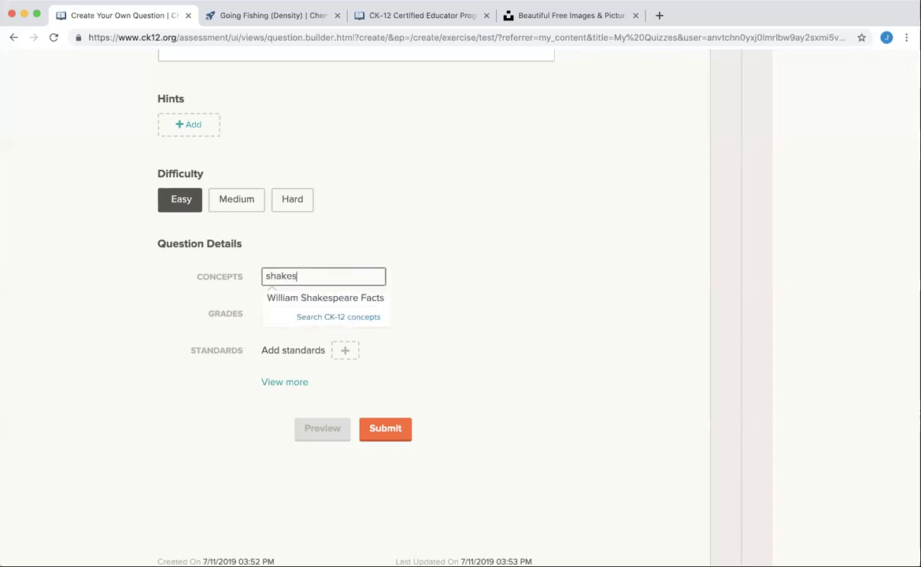
click(358, 299)
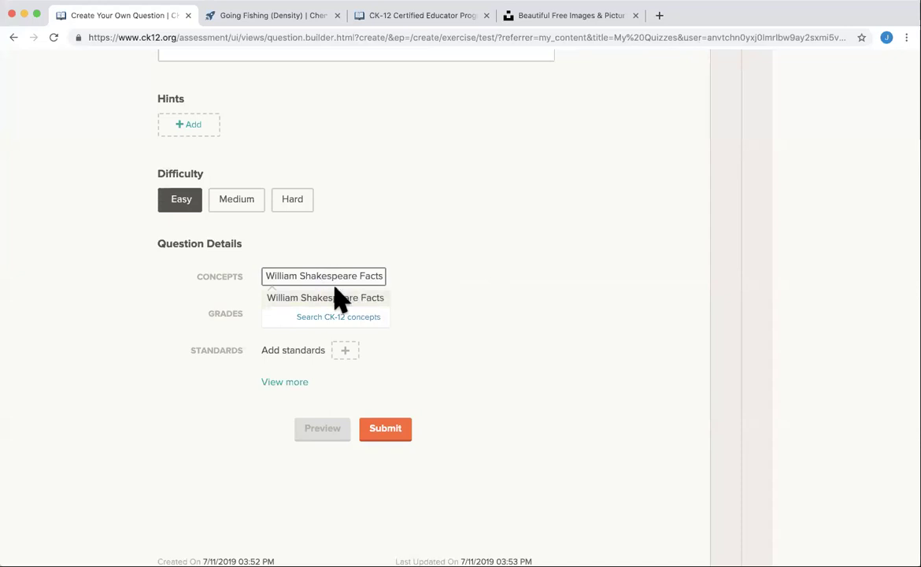
click(340, 299)
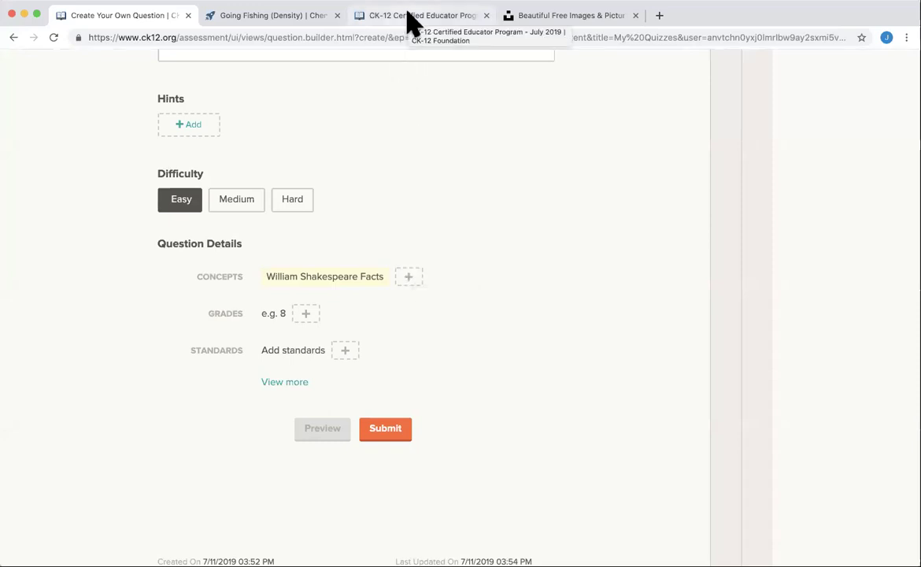
click(262, 16)
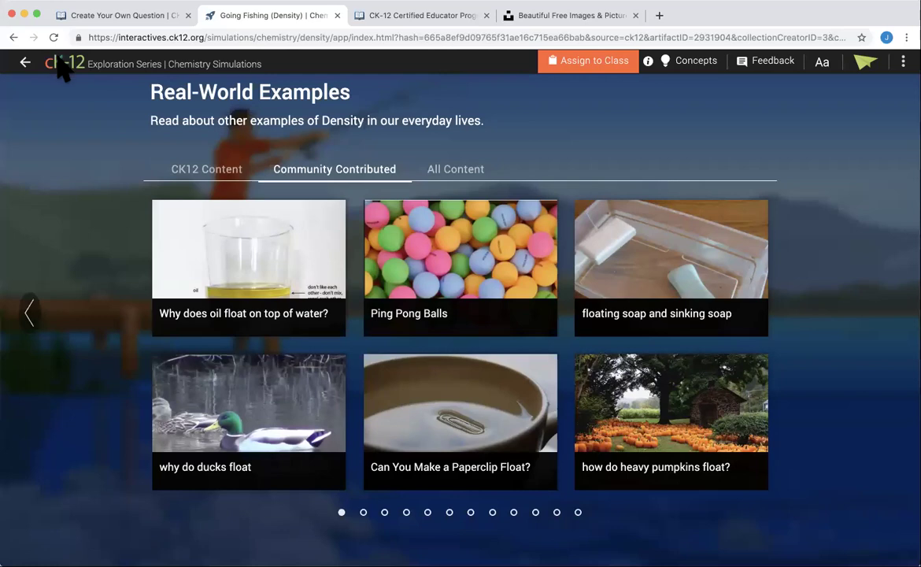
click(660, 17)
text(www.ck12.org)
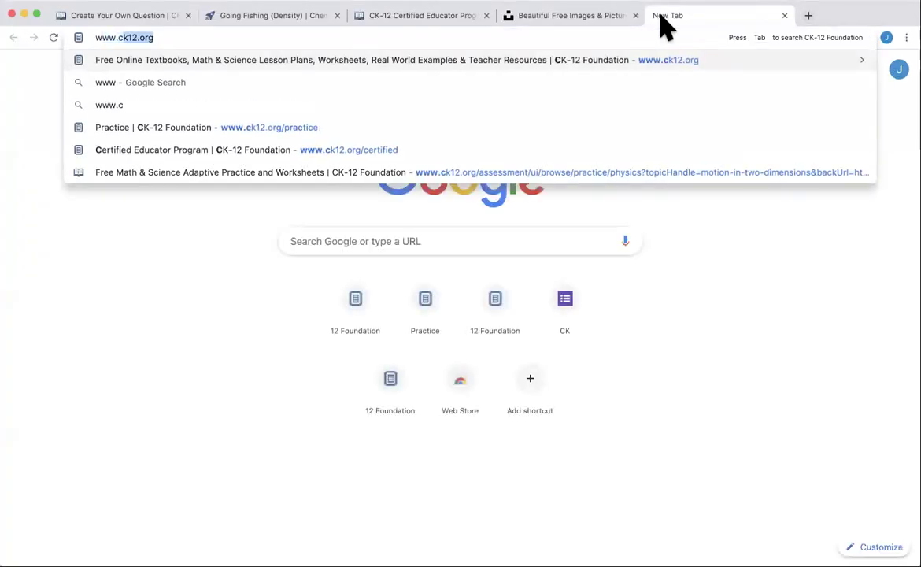
key(Return)
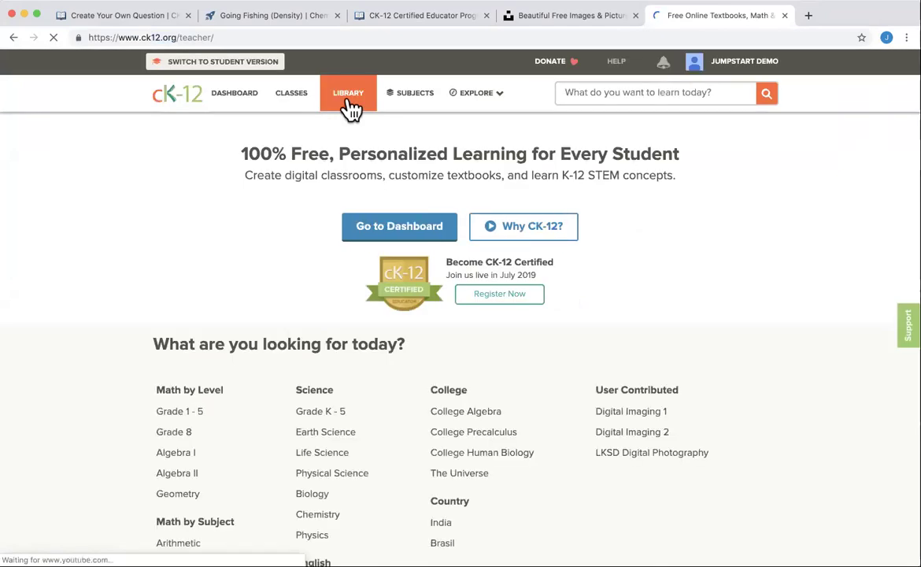
Open the personal library and look through its saved items for the William Shakespeare Facts read.
click(350, 108)
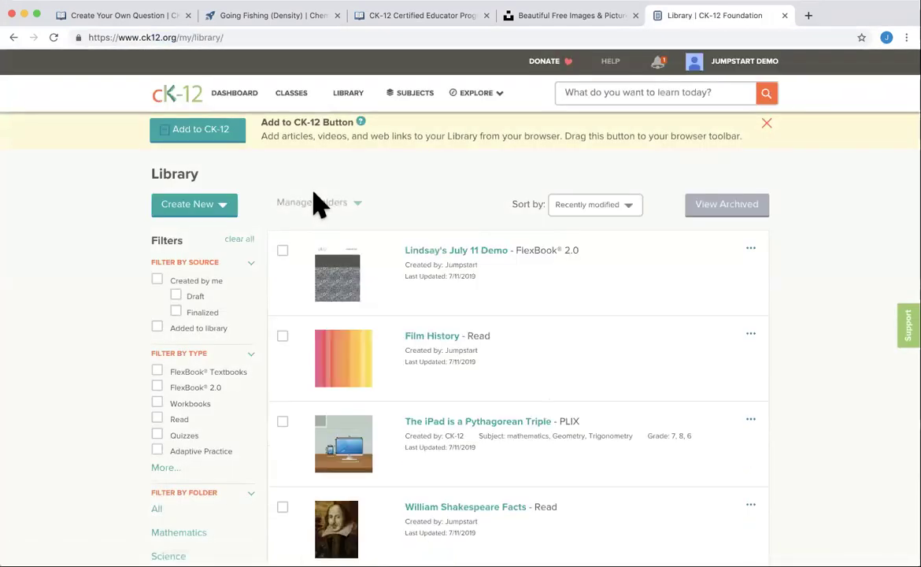
scroll(315, 202, down, 4)
scroll(464, 141, up, 1)
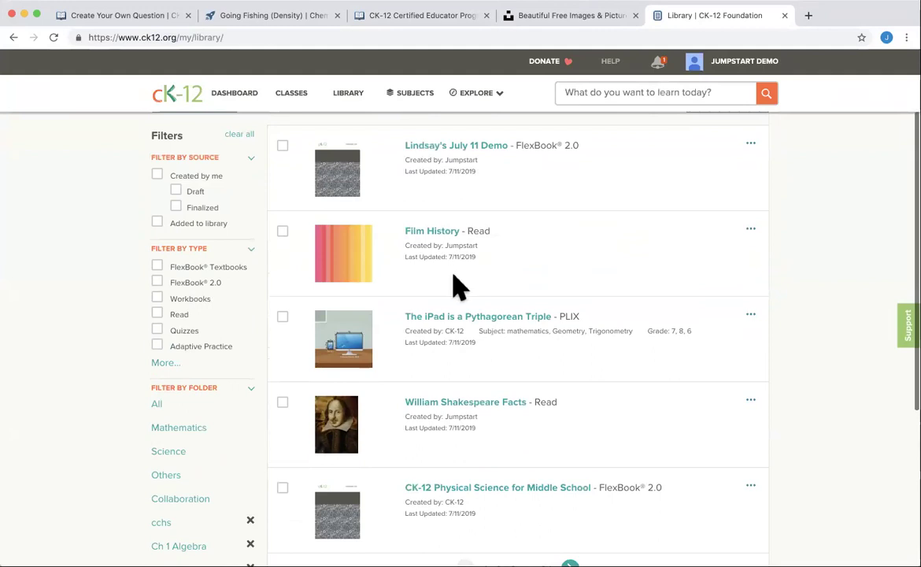
scroll(457, 284, down, 3)
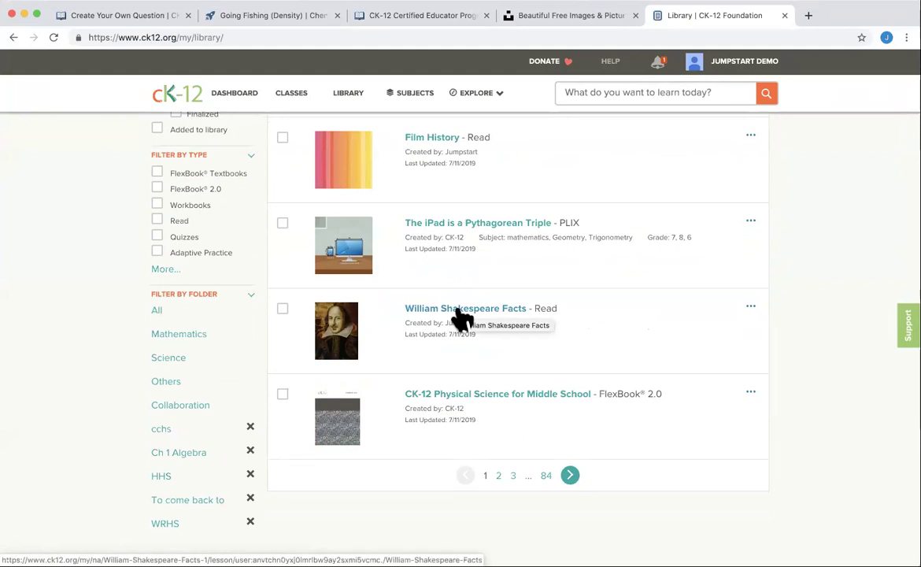
Return to the open question builder and go back from it to the Create Quiz page.
click(131, 21)
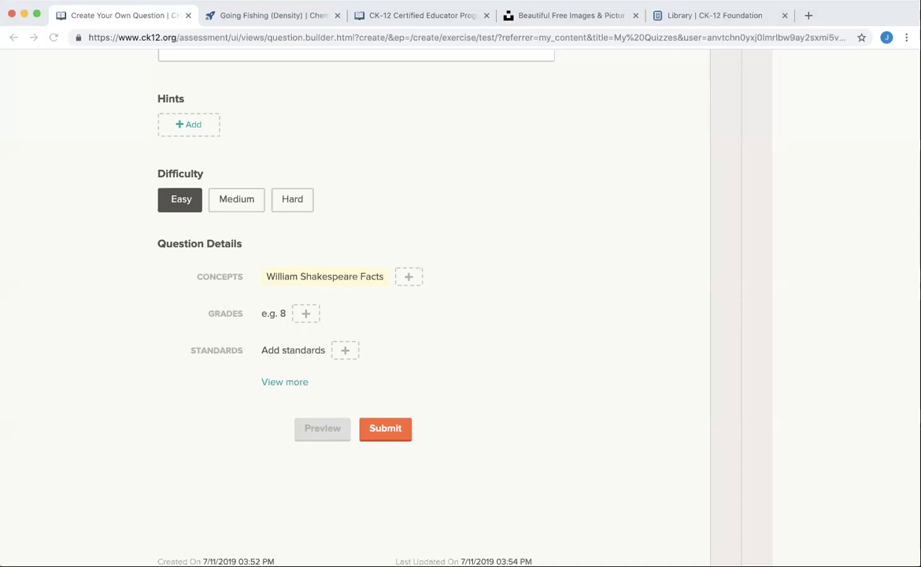
scroll(106, 134, up, 1)
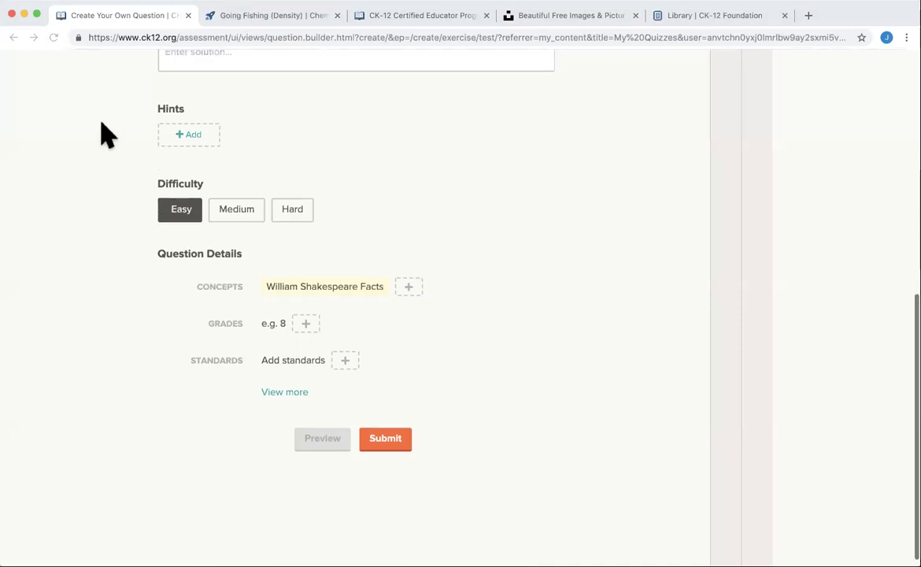
scroll(106, 134, up, 10)
click(169, 72)
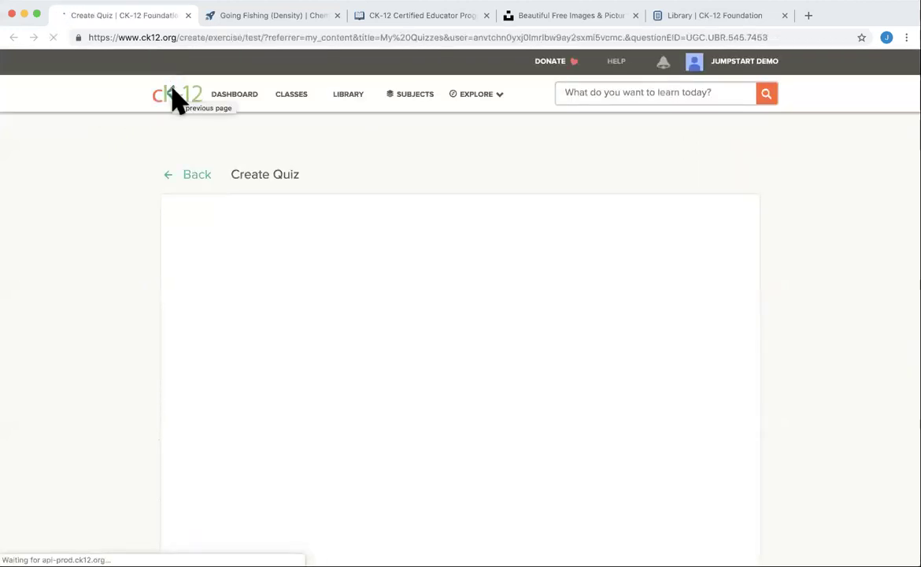
Leave the quiz for the personal library and start creating a new FlexBook 2.0.
click(173, 99)
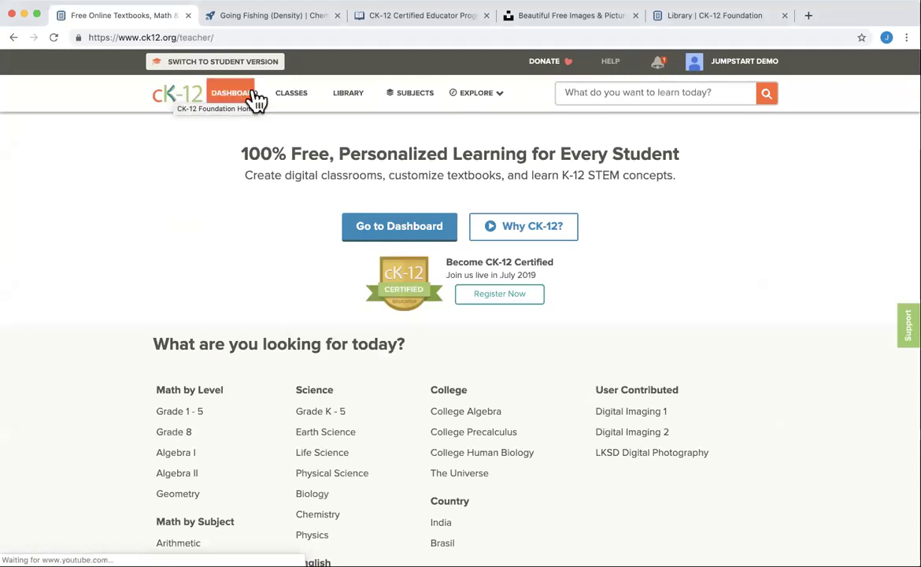
click(348, 95)
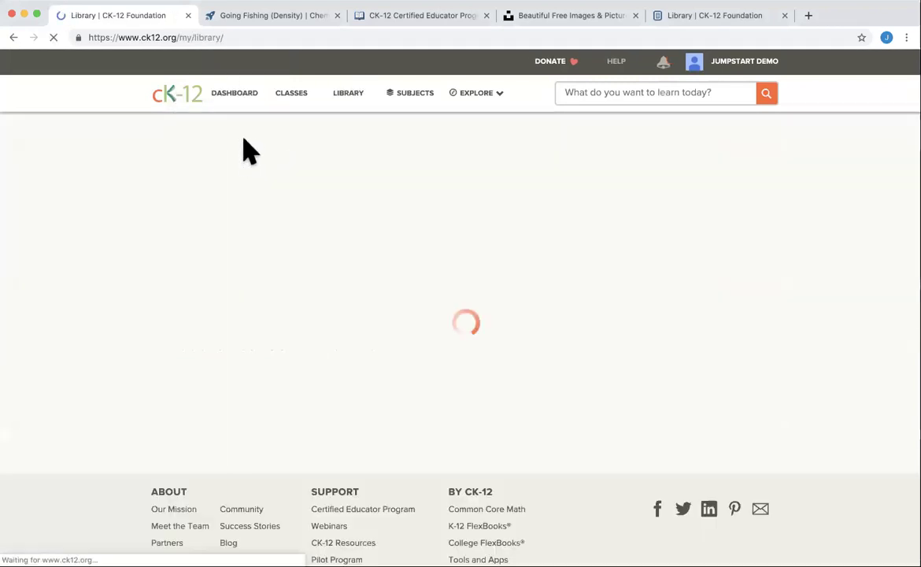
click(221, 211)
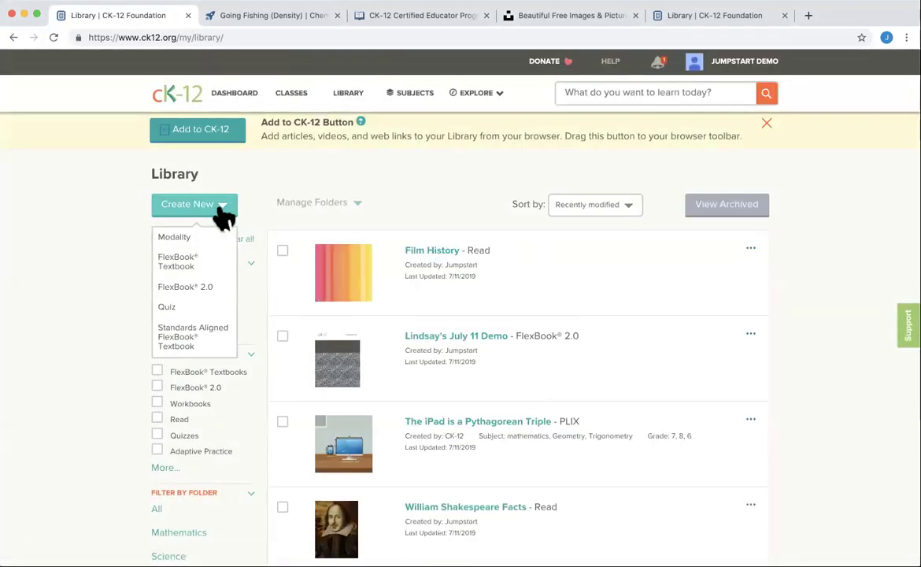
click(212, 290)
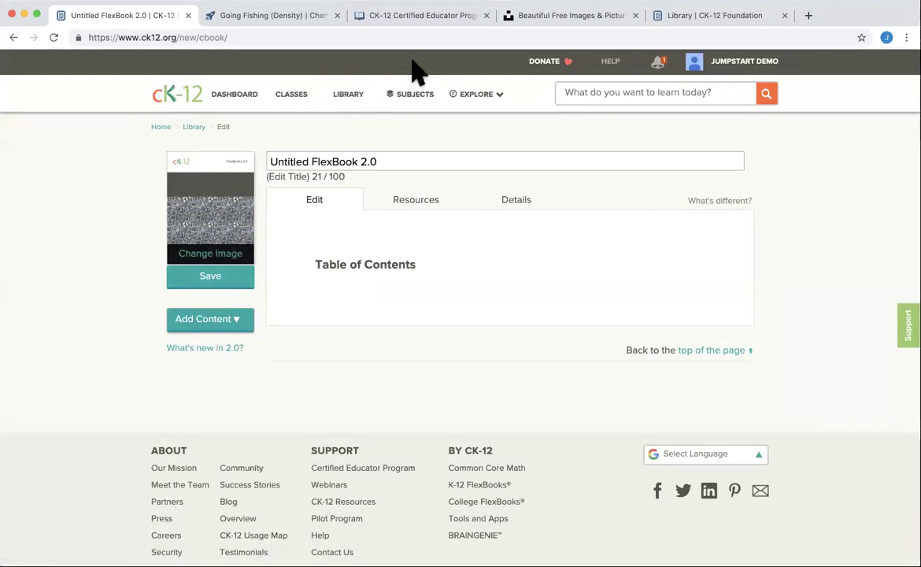
Switch to the CK-12 Certified Educator Program - July 2019 FlexBook and review its list of Live Webinar Sessions.
click(385, 22)
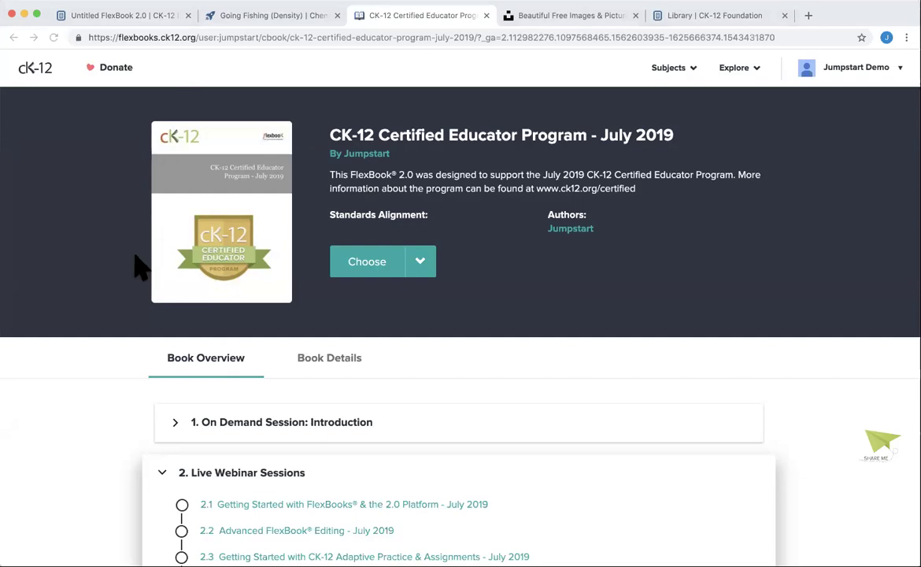
scroll(135, 263, down, 5)
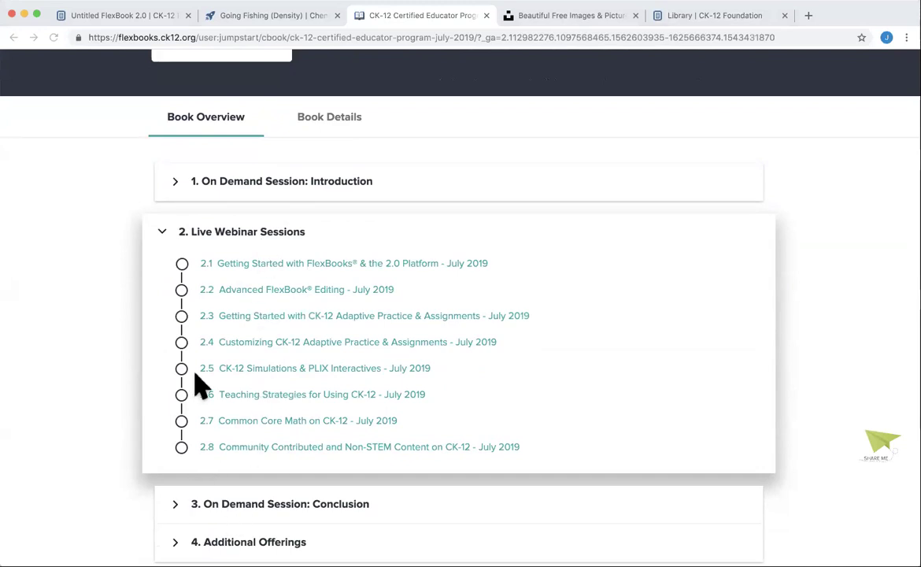
scroll(201, 386, down, 3)
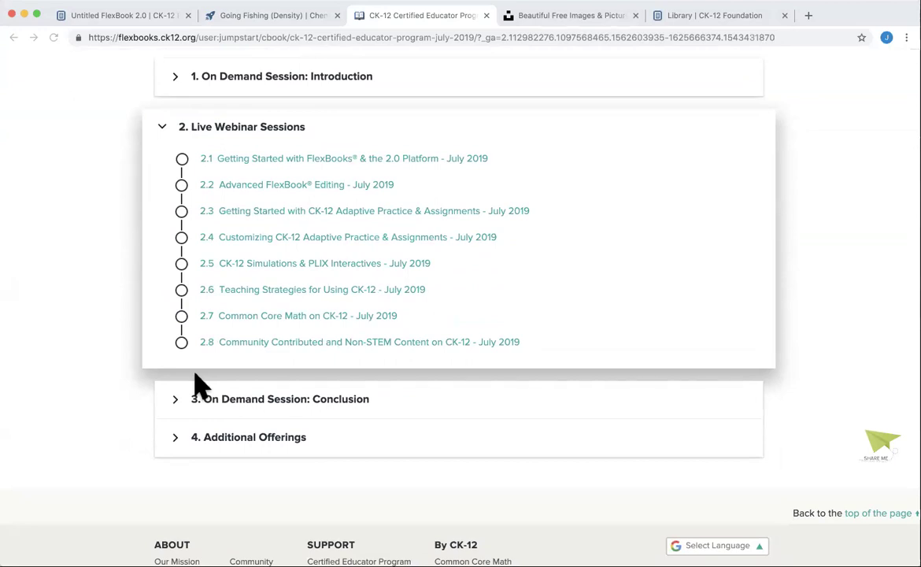
scroll(201, 386, up, 10)
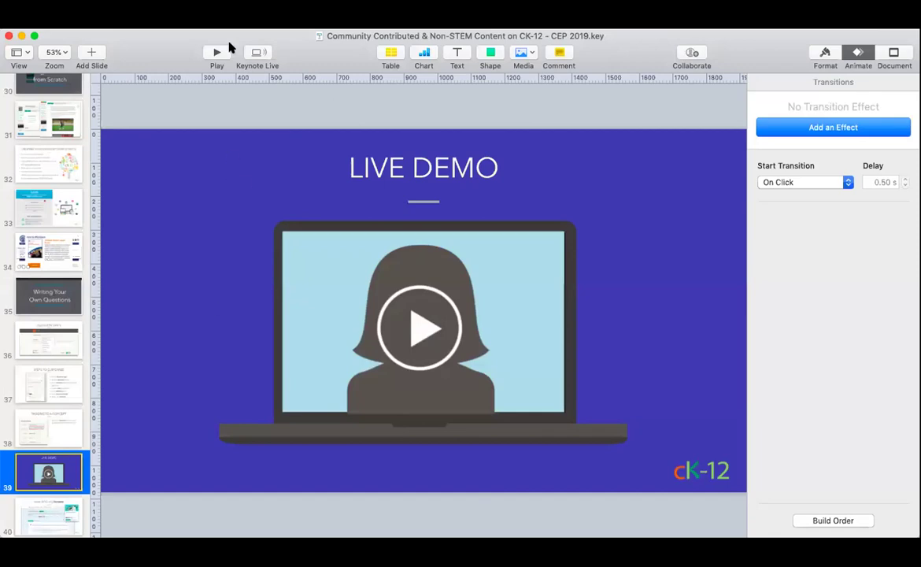
Switch to Keynote, play the slideshow from the Live Demo slide and advance to the Networking slide.
click(215, 55)
click(263, 234)
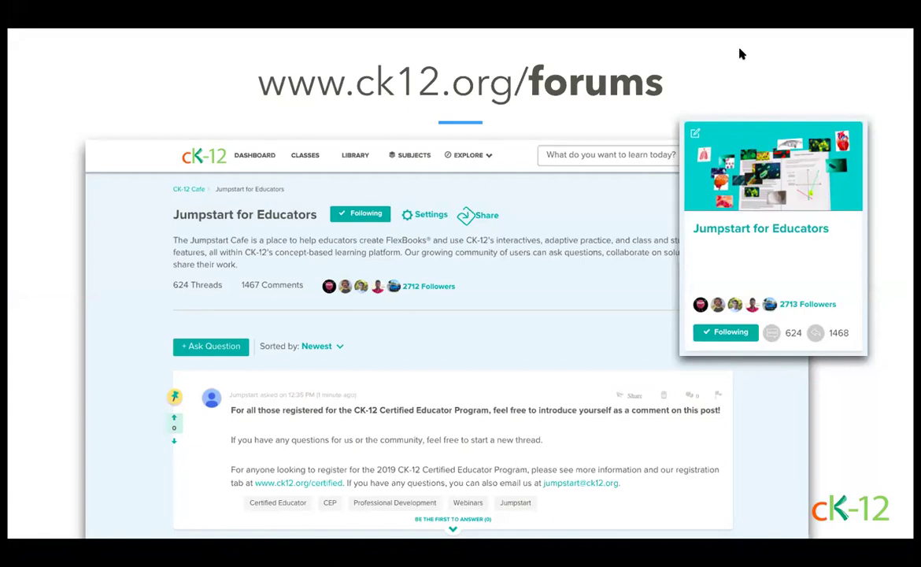
key(Right)
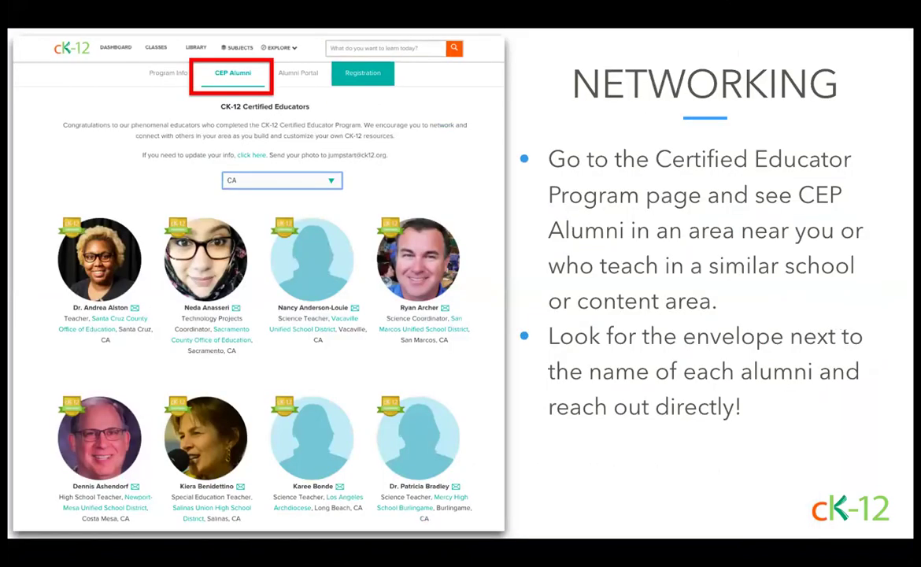